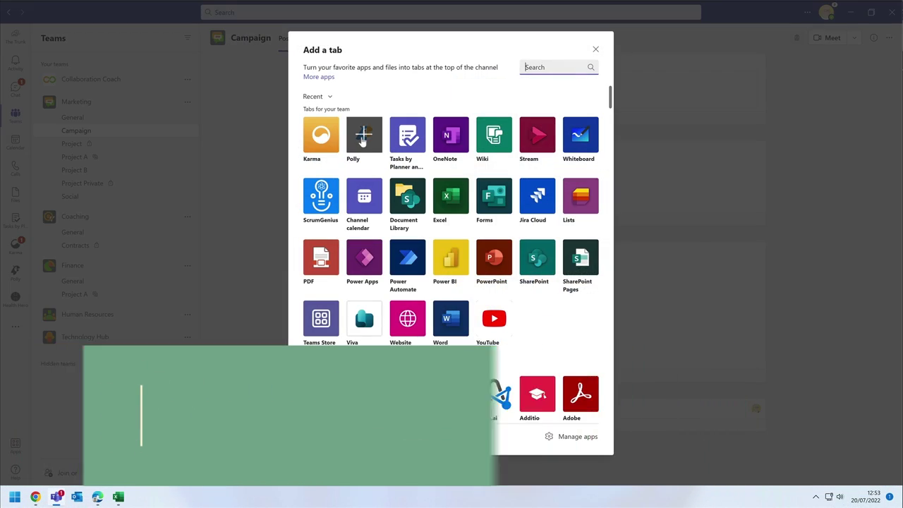
- Pin Polly as a new tab in the Marketing team's channel
{"action": "left_click", "coordinate": [363, 140]}
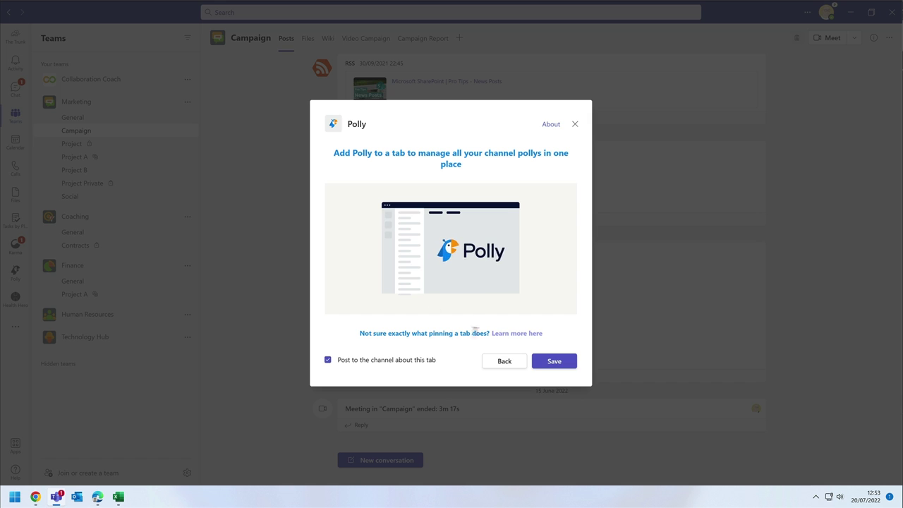
{"action": "left_click", "coordinate": [552, 362]}
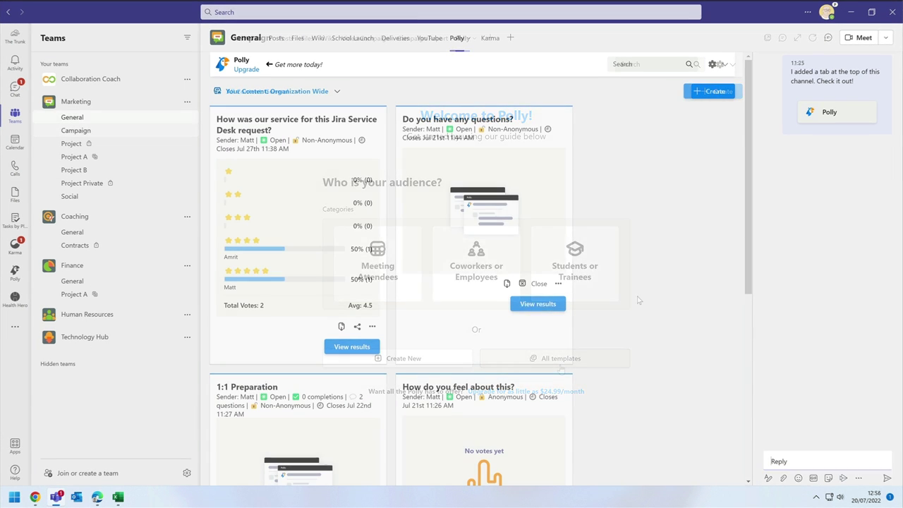
- Create a Meeting Preparation polly from the template to collect attendees' input before the meeting
{"action": "left_click", "coordinate": [708, 96]}
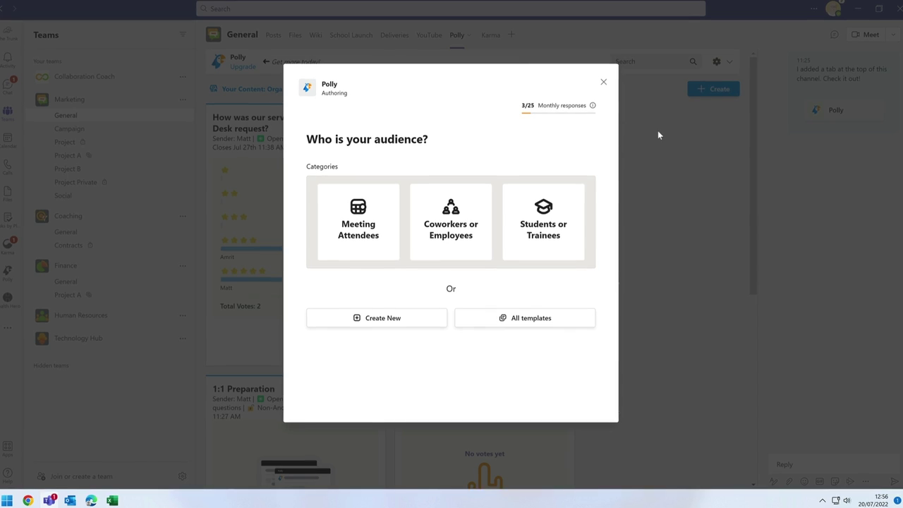
{"action": "left_click", "coordinate": [357, 221]}
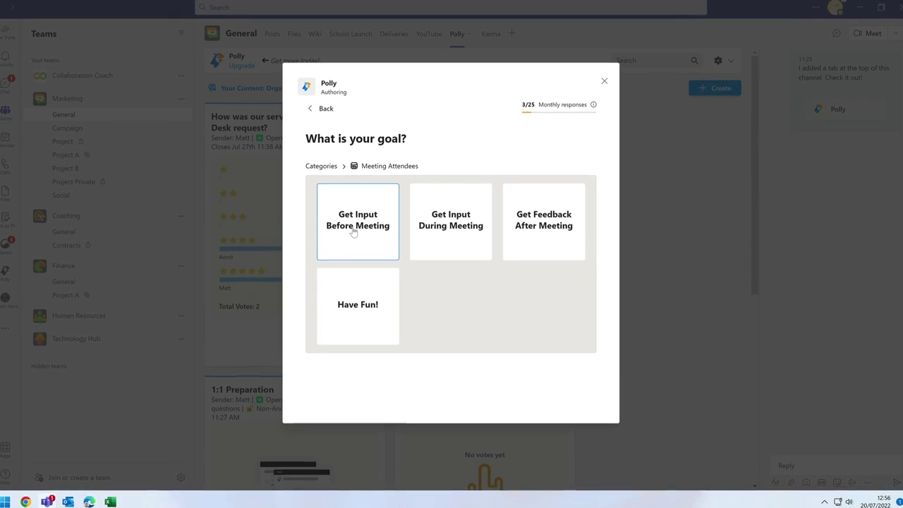
{"action": "left_click", "coordinate": [354, 232]}
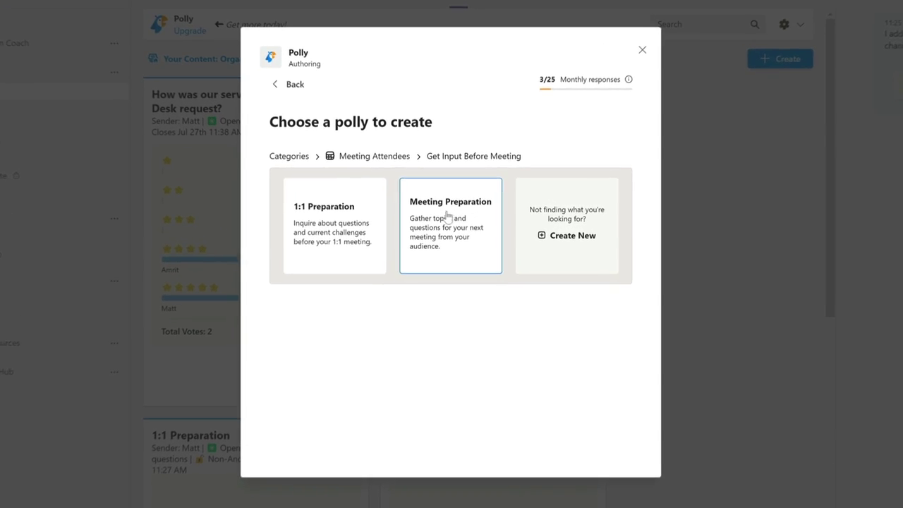
{"action": "left_click", "coordinate": [453, 212]}
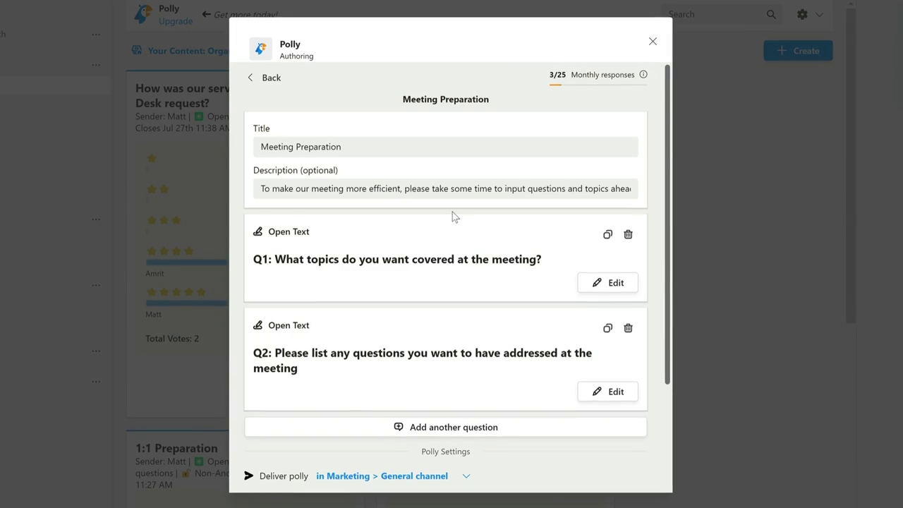
{"action": "scroll", "coordinate": [470, 243], "scroll_direction": "down", "scroll_amount": 2}
{"action": "scroll", "coordinate": [470, 244], "scroll_direction": "down", "scroll_amount": 2}
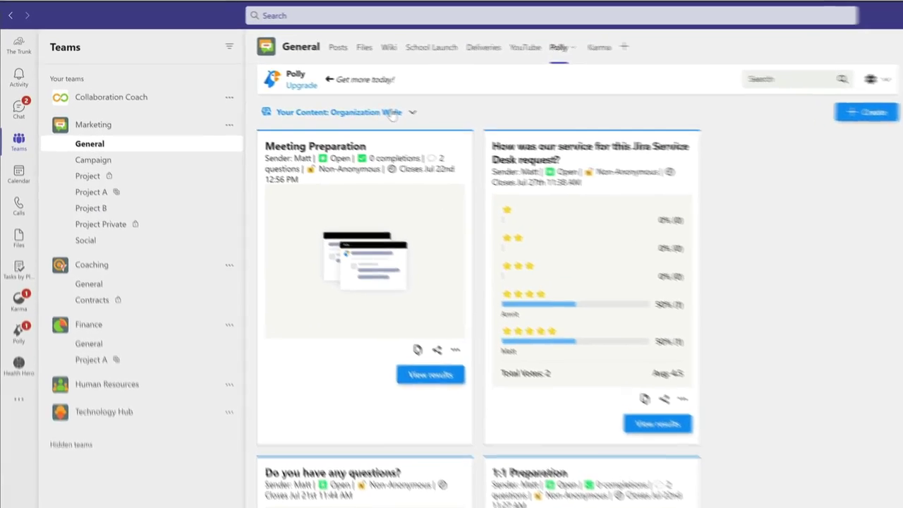
- Save the Meeting Preparation polly as a template
{"action": "left_click", "coordinate": [325, 93]}
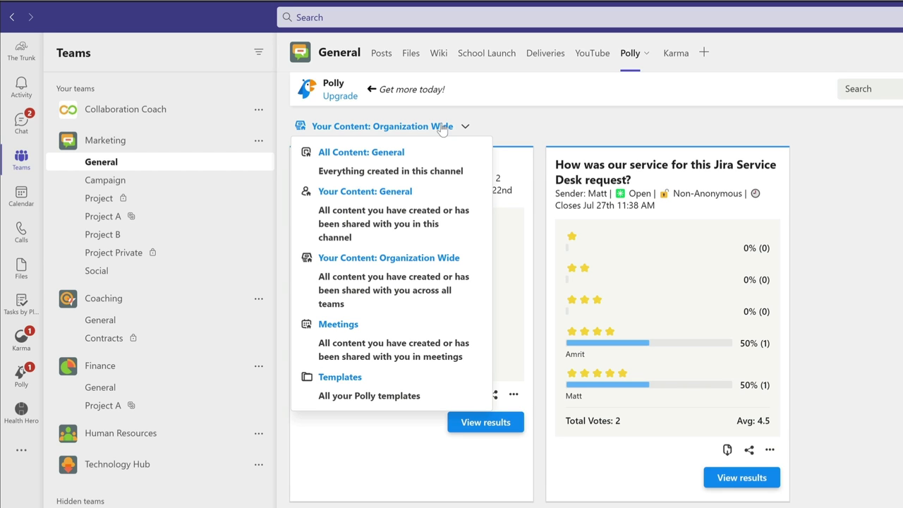
{"action": "left_click", "coordinate": [441, 129]}
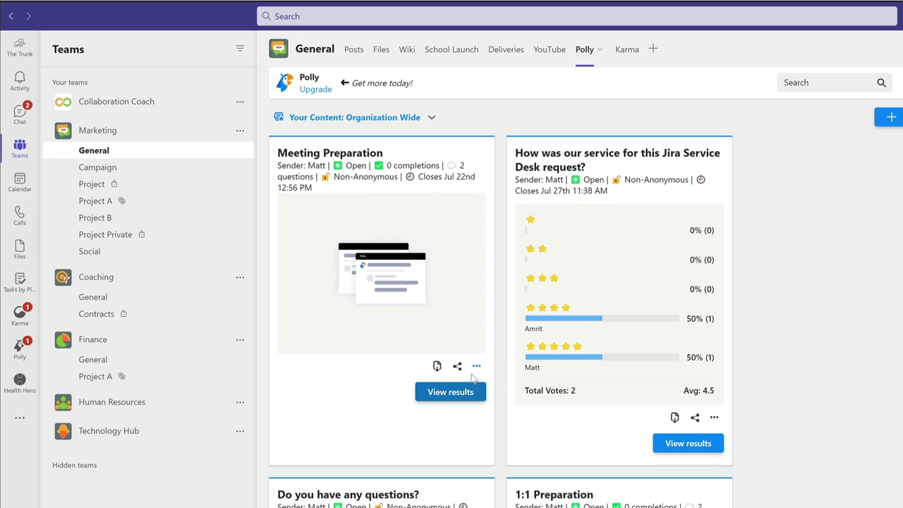
{"action": "left_click", "coordinate": [476, 366]}
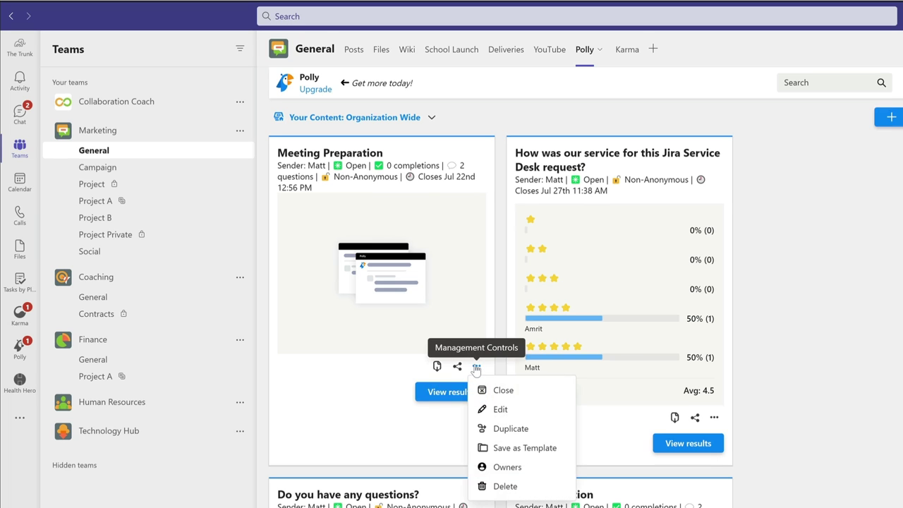
{"action": "left_click", "coordinate": [548, 449]}
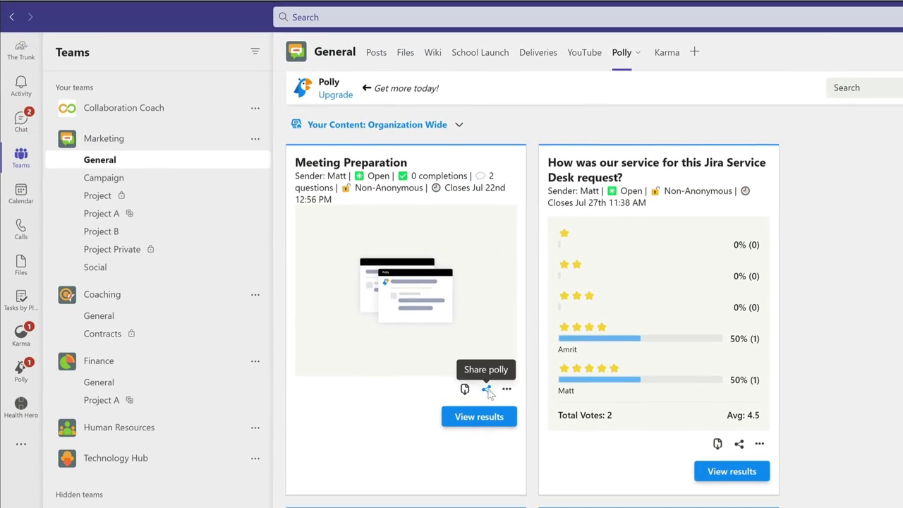
- Copy the Meeting Preparation polly's vote link and review the Jira service poll results
{"action": "left_click", "coordinate": [487, 389]}
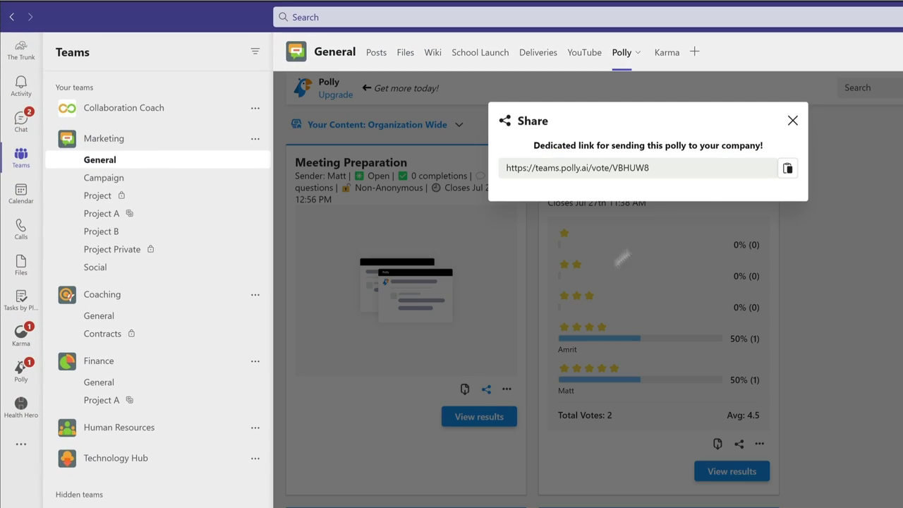
{"action": "left_click", "coordinate": [787, 168]}
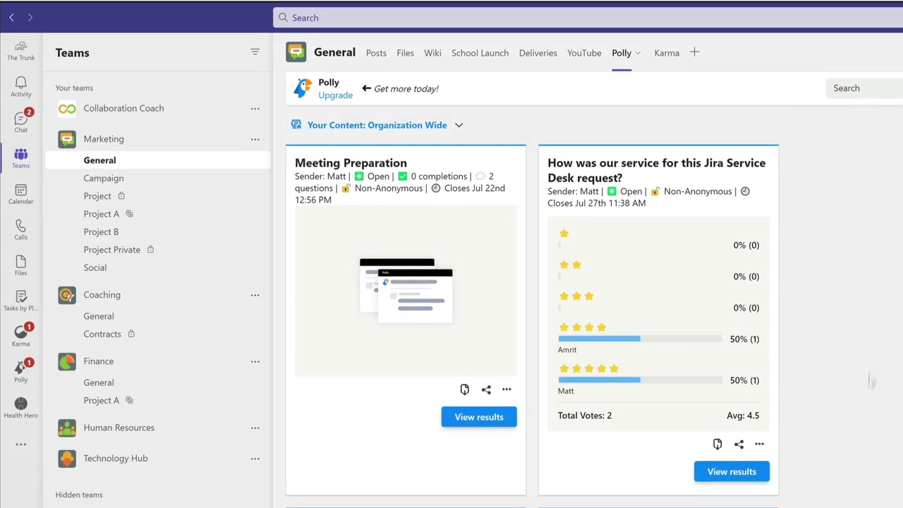
{"action": "left_click", "coordinate": [732, 472]}
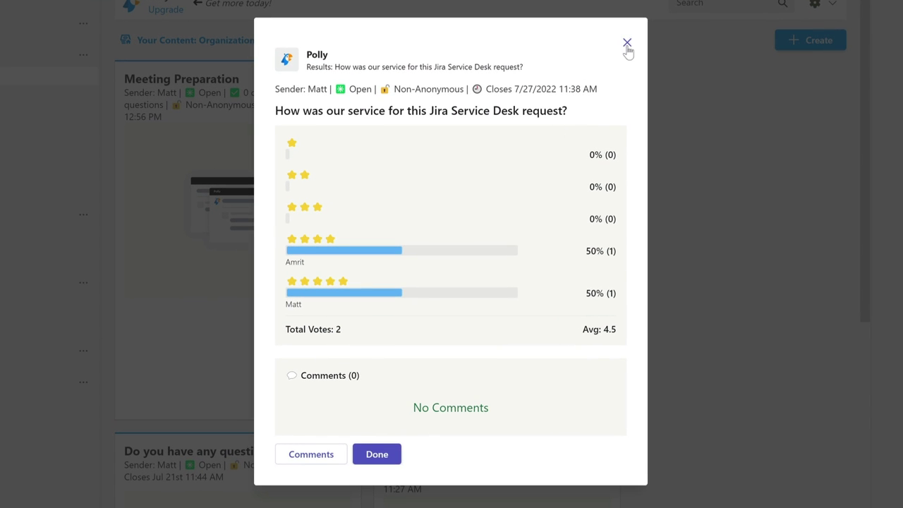
{"action": "left_click", "coordinate": [628, 45]}
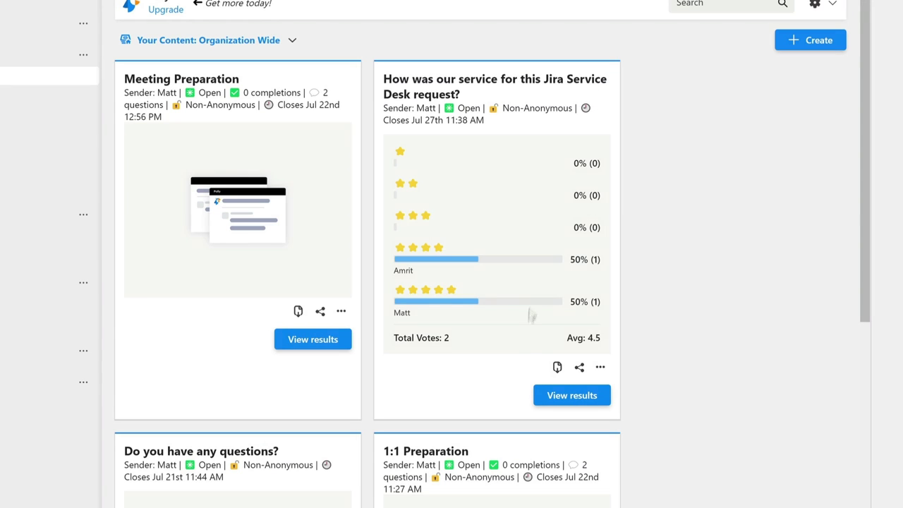
{"action": "left_click", "coordinate": [598, 367]}
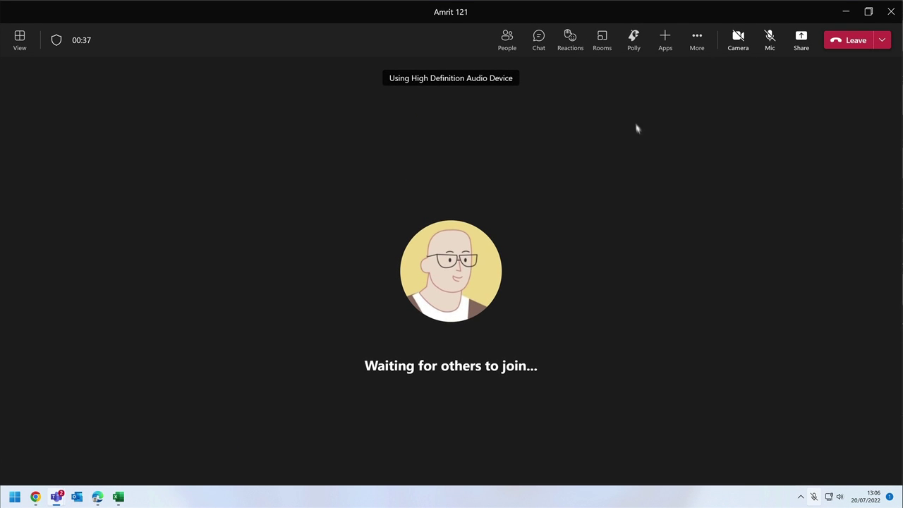
- Open Polly in the meeting and load the Collaboration Coach Meeting Preparation template
{"action": "left_click", "coordinate": [634, 37]}
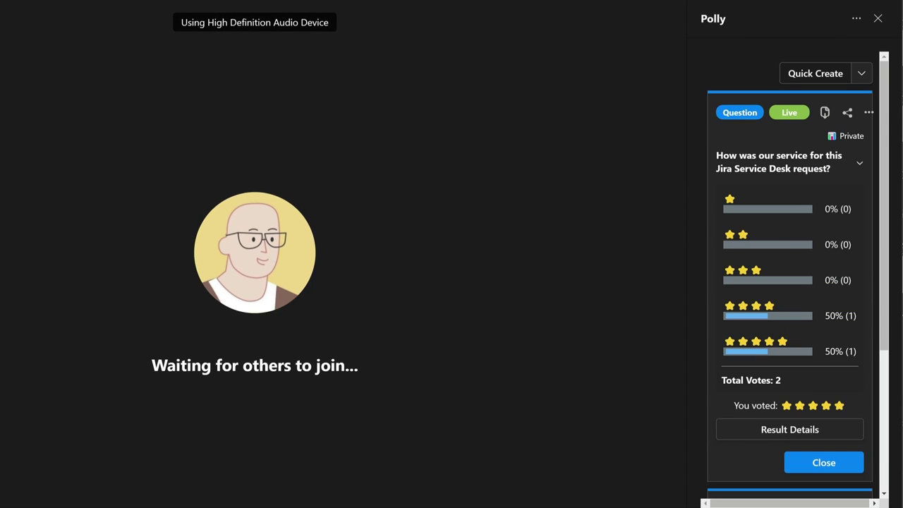
{"action": "left_click", "coordinate": [817, 74]}
{"action": "left_click", "coordinate": [727, 71]}
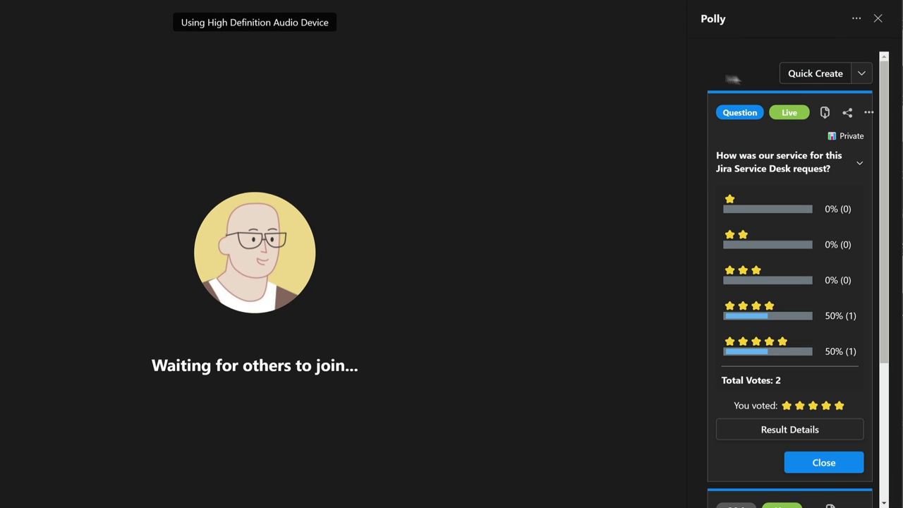
{"action": "left_click", "coordinate": [784, 102]}
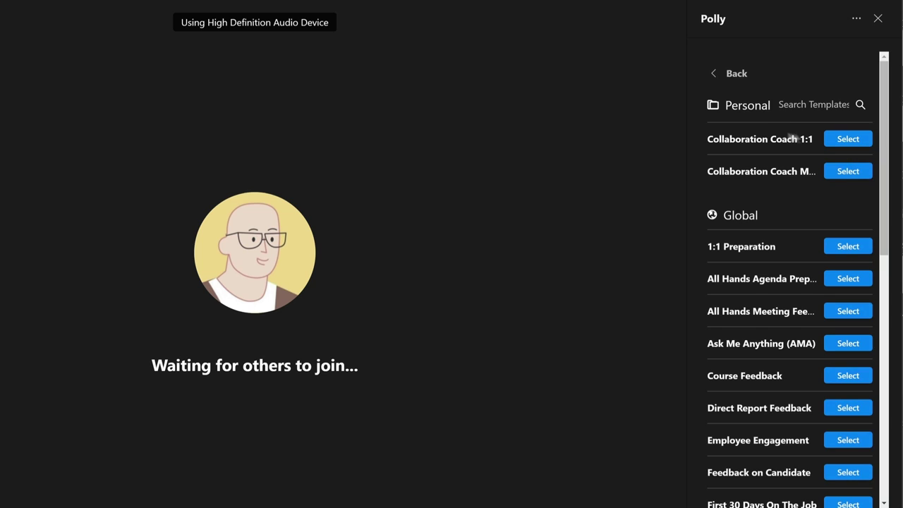
{"action": "left_click", "coordinate": [847, 171]}
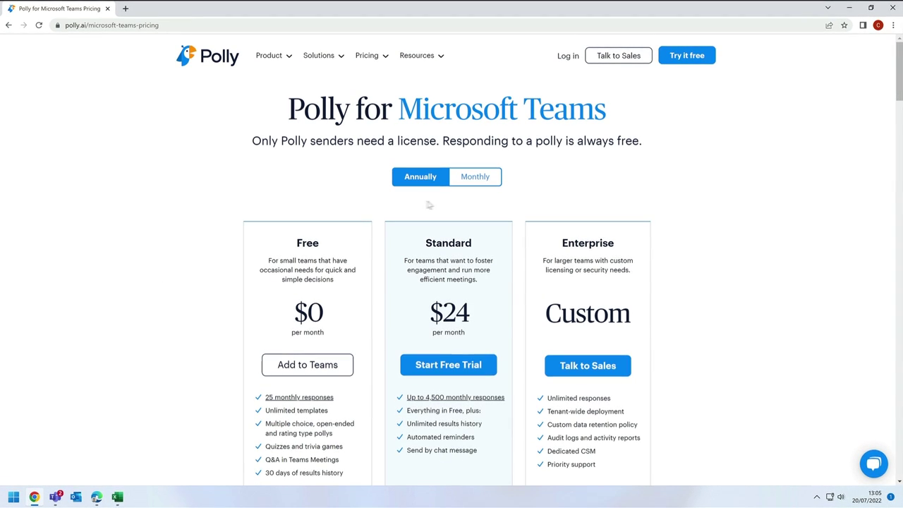
- Switch the Polly pricing page to monthly billing, showing Standard at $79 per month
{"action": "left_click", "coordinate": [492, 180]}
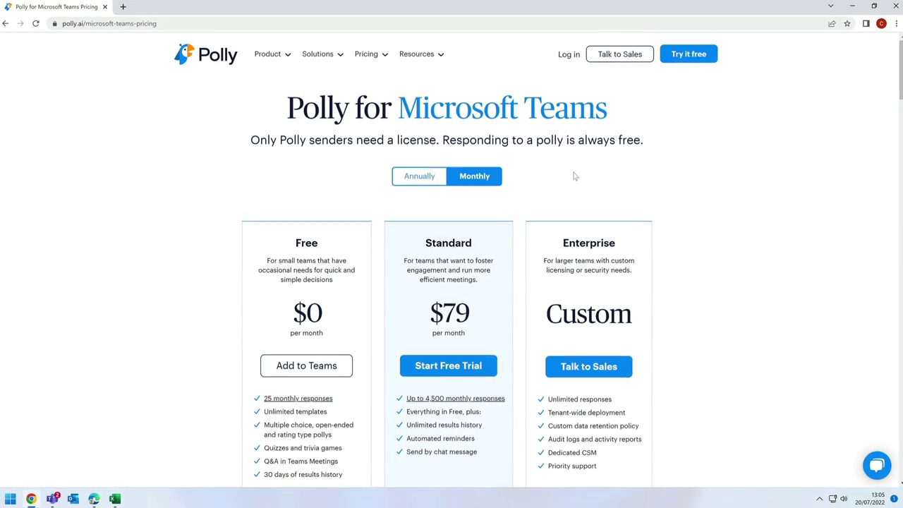
{"action": "scroll", "coordinate": [599, 181], "scroll_direction": "down", "scroll_amount": 1}
{"action": "scroll", "coordinate": [601, 184], "scroll_direction": "down", "scroll_amount": 1}
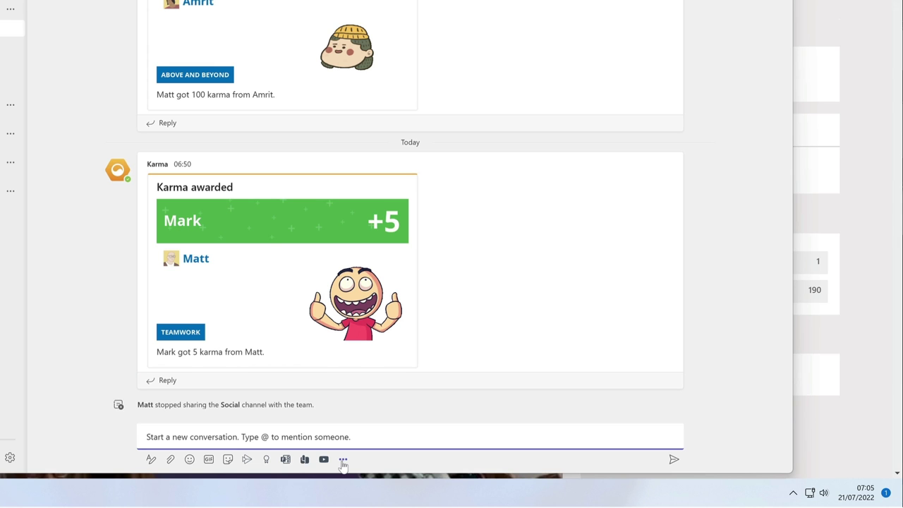
- Start a Karma award in the channel post and add two teammates as recipients
{"action": "left_click", "coordinate": [343, 460]}
{"action": "left_click", "coordinate": [273, 276]}
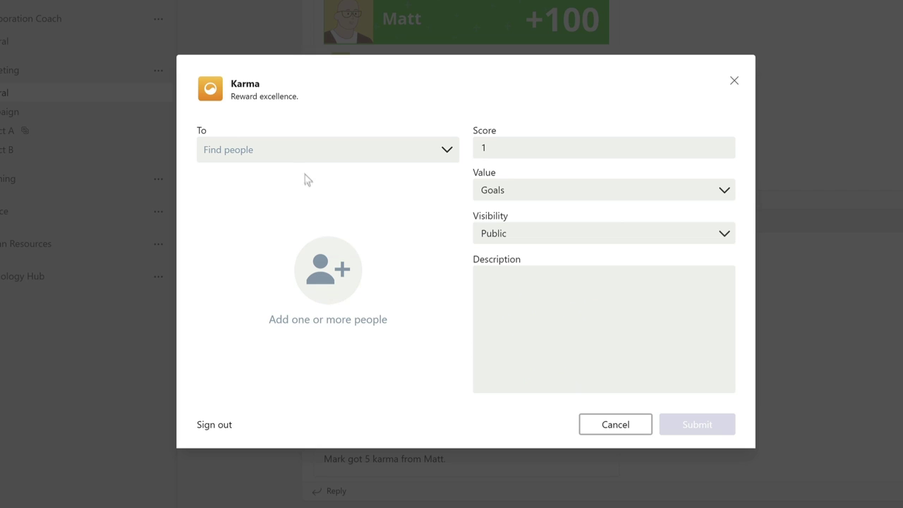
{"action": "left_click", "coordinate": [282, 144]}
{"action": "left_click", "coordinate": [252, 202]}
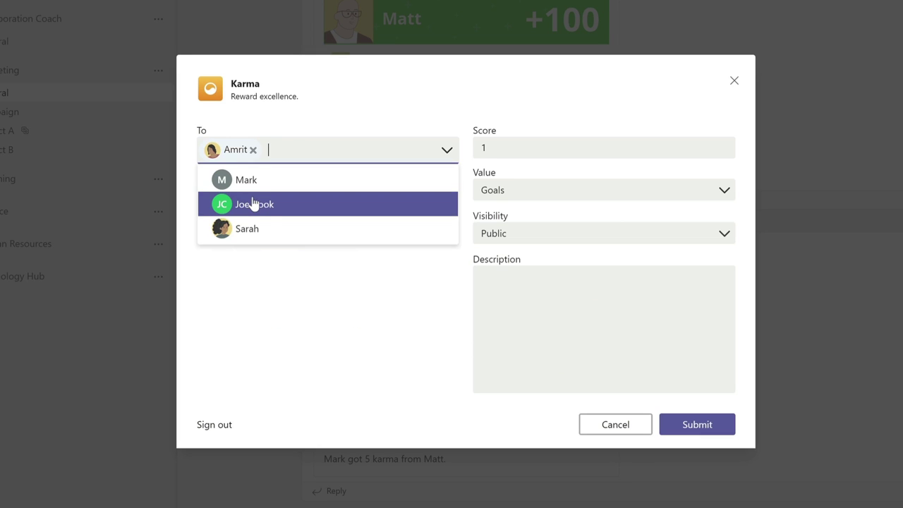
{"action": "left_click", "coordinate": [266, 228]}
- Set the karma score to 10 and the value to Teamwork
{"action": "left_click", "coordinate": [501, 145]}
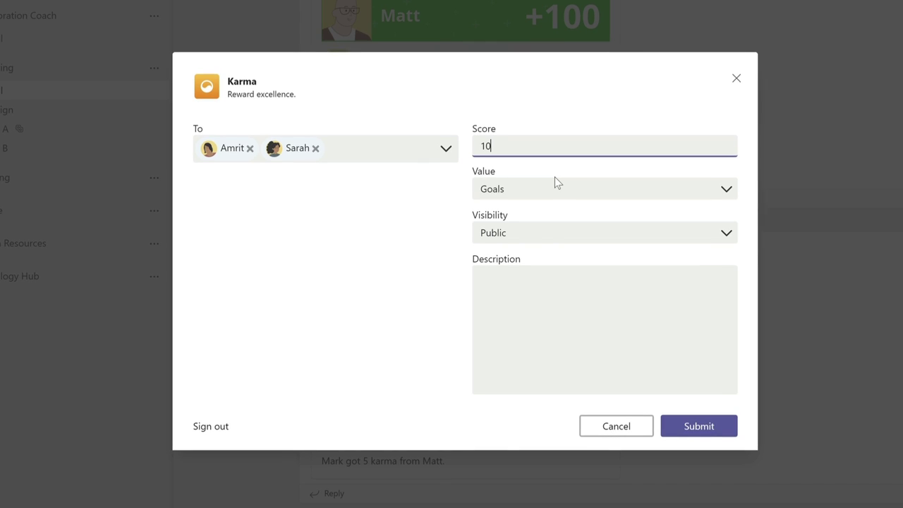
{"action": "left_click", "coordinate": [564, 193]}
{"action": "left_click", "coordinate": [518, 276]}
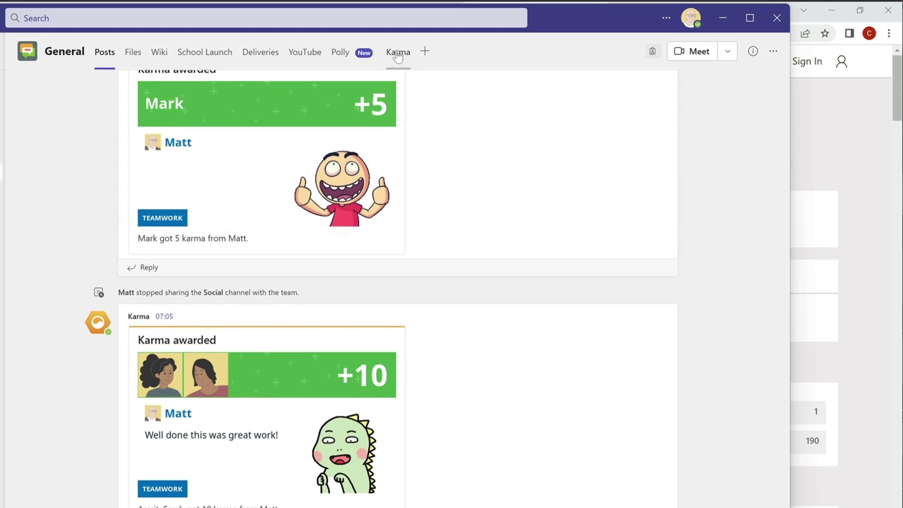
- Open the Karma app and view the past year's leaderboard of top karma granters
{"action": "left_click", "coordinate": [398, 51]}
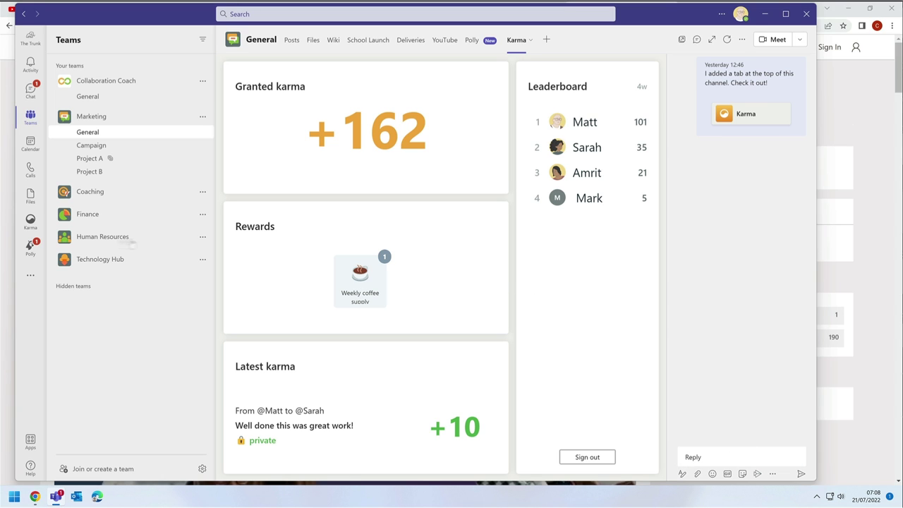
{"action": "left_click", "coordinate": [31, 233]}
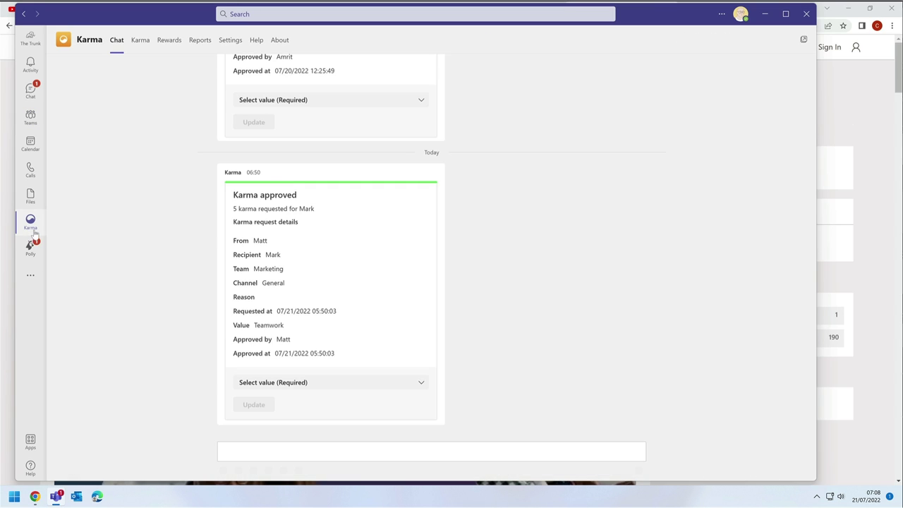
{"action": "left_click", "coordinate": [140, 40]}
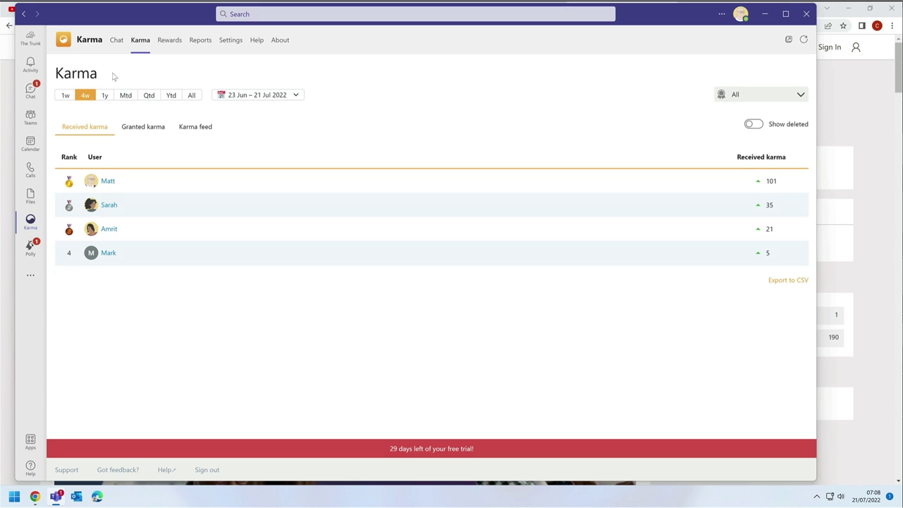
{"action": "left_click", "coordinate": [105, 95]}
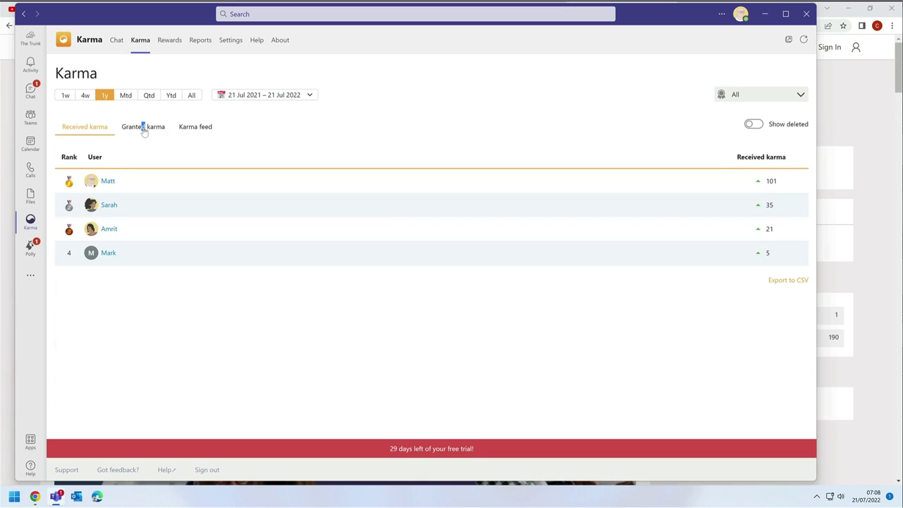
{"action": "left_click", "coordinate": [143, 130]}
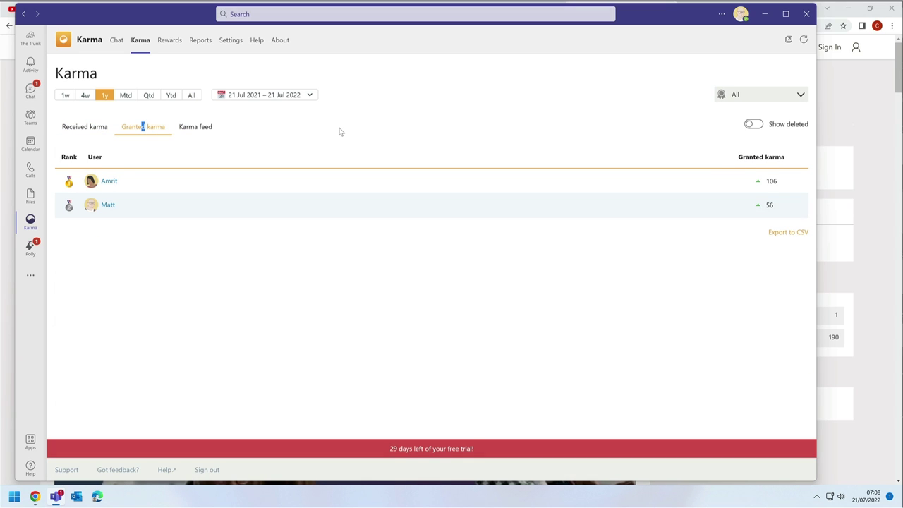
- Redeem the Dinner for one reward, dropping coins from 91 to 31, then view Reports
{"action": "left_click", "coordinate": [172, 41]}
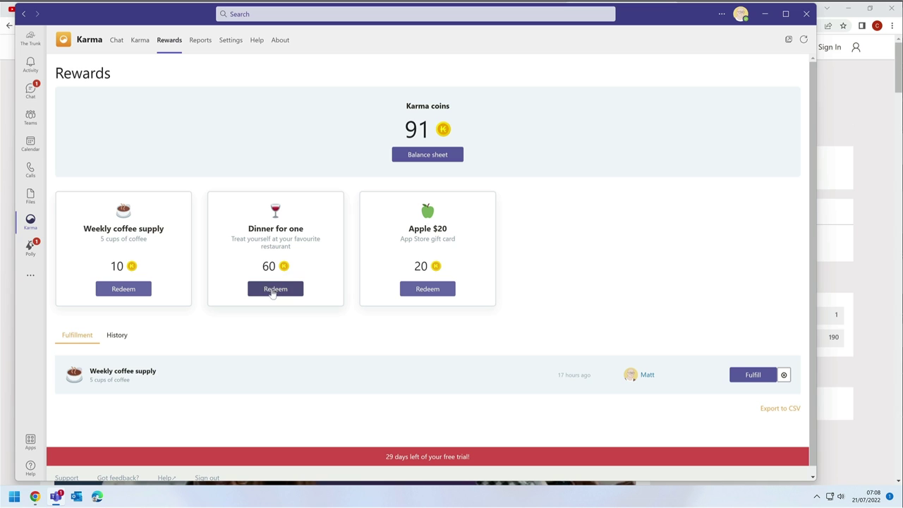
{"action": "left_click", "coordinate": [275, 290]}
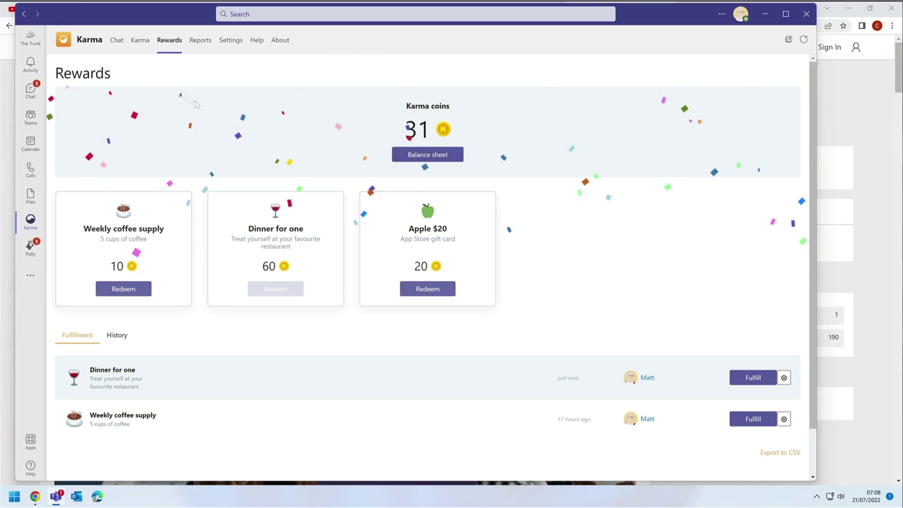
{"action": "left_click", "coordinate": [202, 42]}
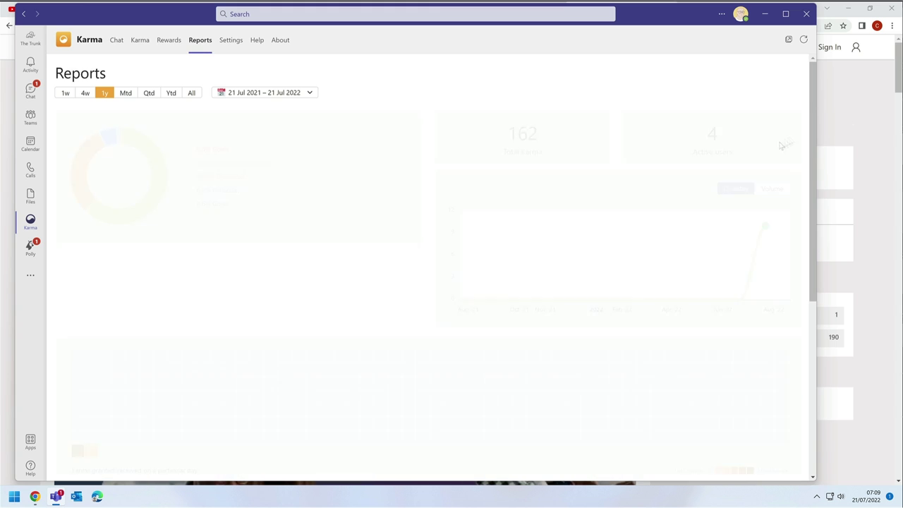
- Scroll down the Karma Reports page
{"action": "left_click_drag", "start_coordinate": [813, 79], "coordinate": [813, 119]}
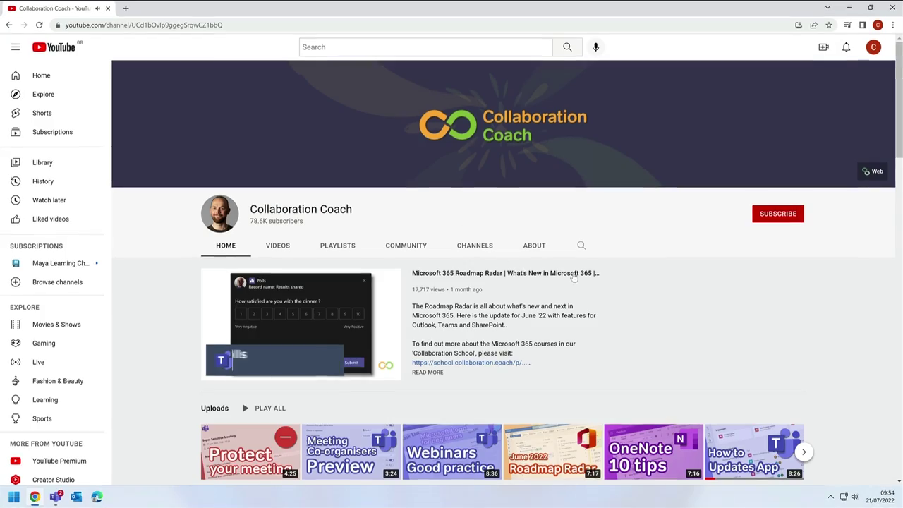
{"action": "left_click_drag", "start_coordinate": [899, 73], "coordinate": [895, 276]}
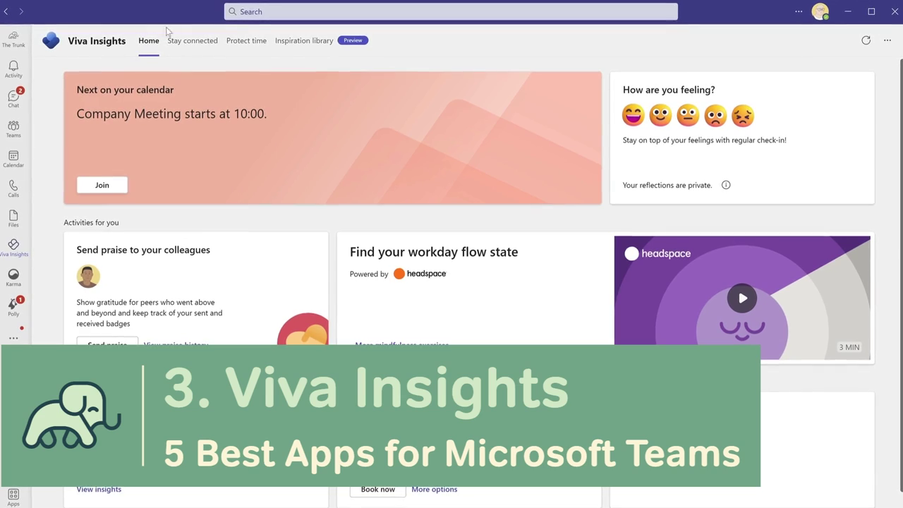
- Browse Stay connected, the Inspiration library and the Body scan meditation, ending on Protect time
{"action": "left_click", "coordinate": [196, 44]}
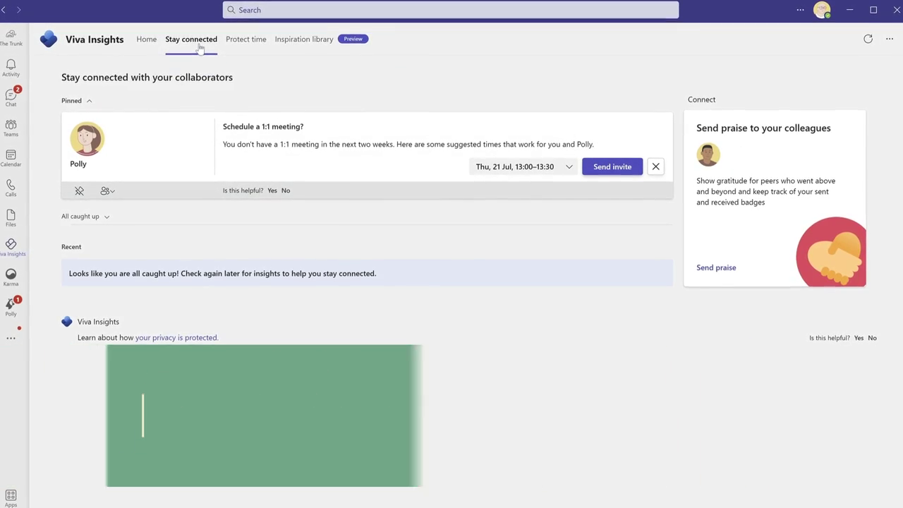
{"action": "left_click", "coordinate": [254, 42]}
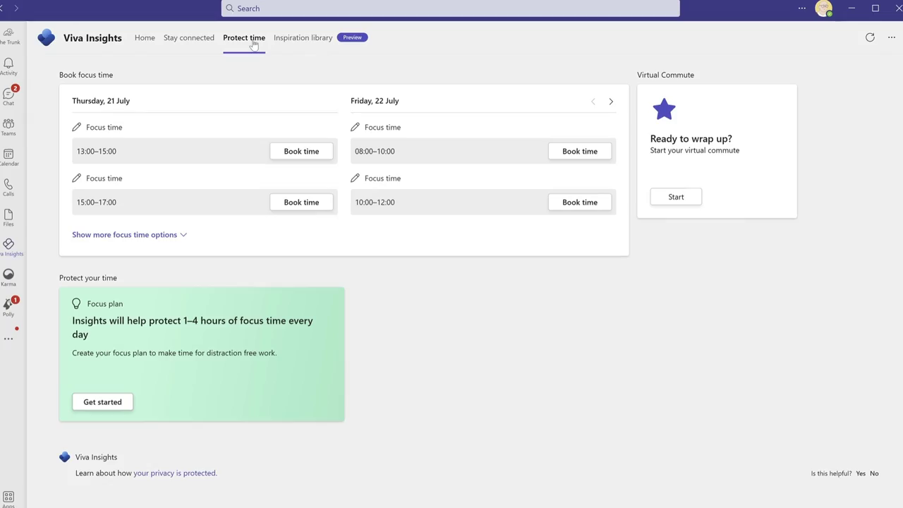
{"action": "left_click", "coordinate": [296, 39]}
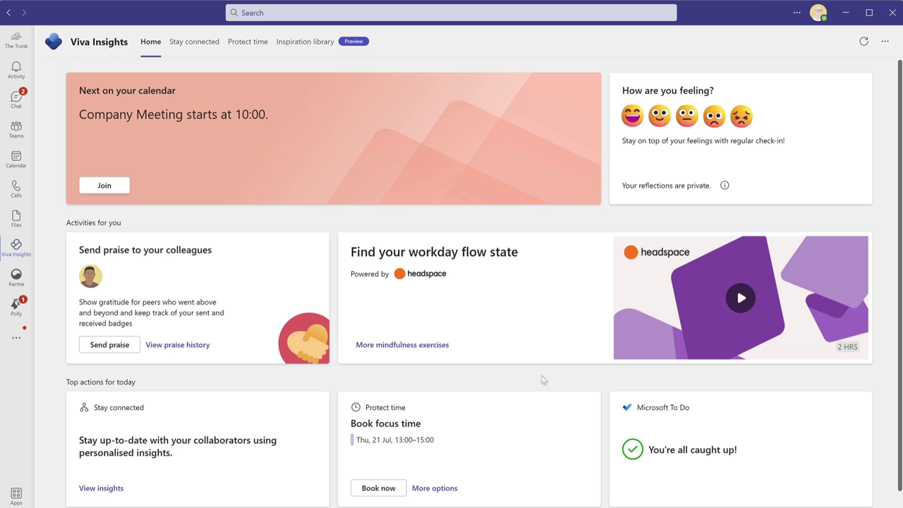
{"action": "left_click", "coordinate": [439, 349]}
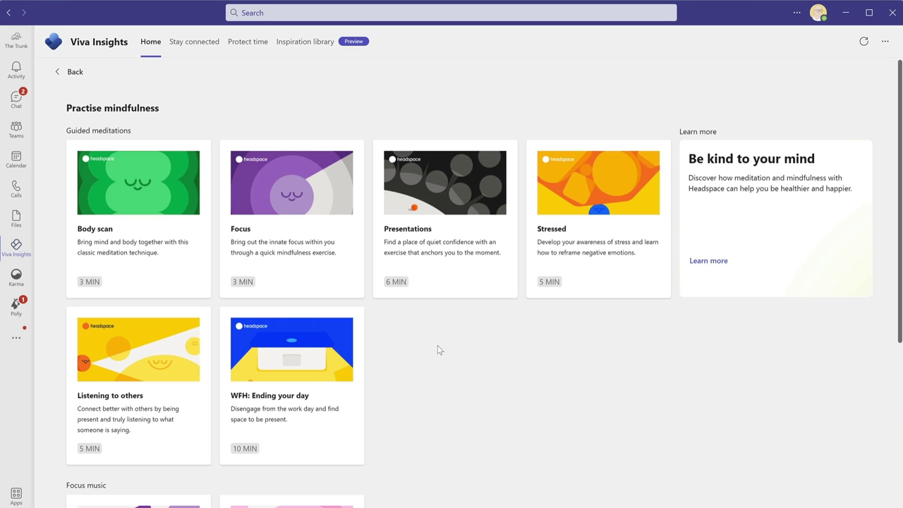
{"action": "left_click", "coordinate": [162, 185]}
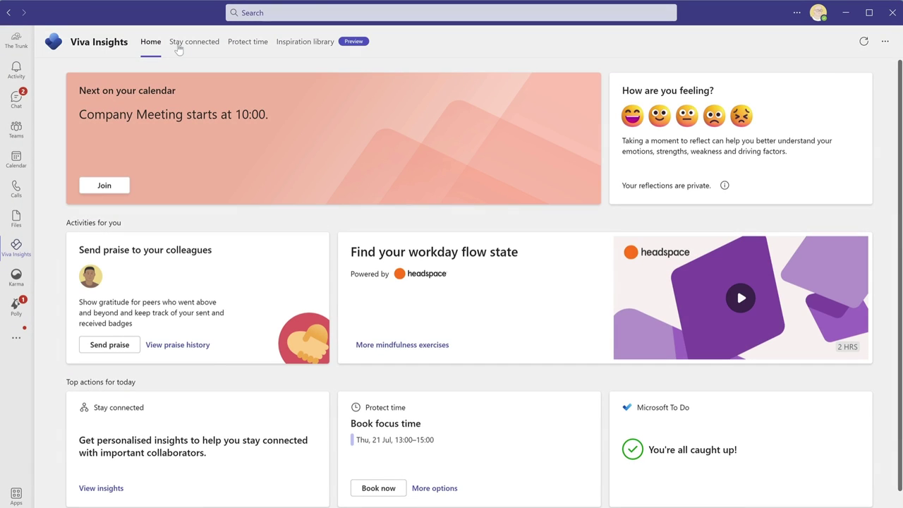
{"action": "left_click", "coordinate": [245, 39]}
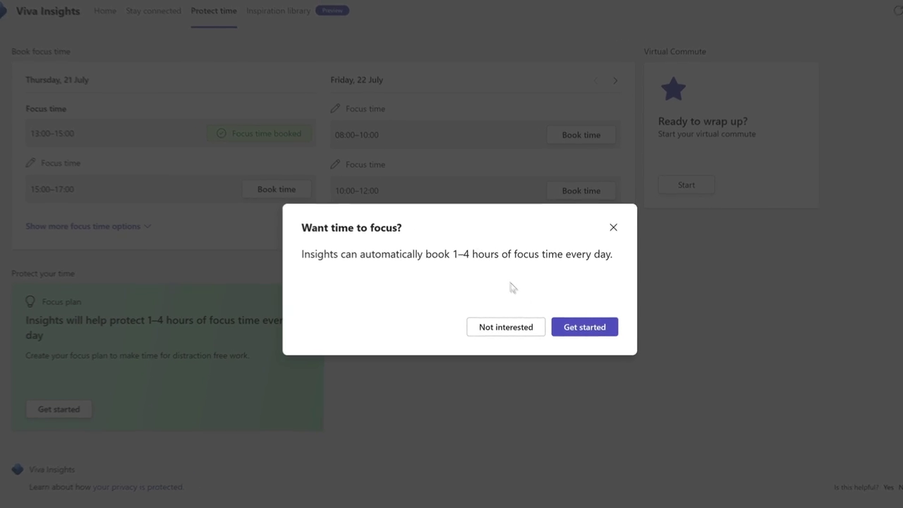
- Set up a 2-hour daily afternoon focus plan and open Thursday's Focus time event
{"action": "left_click", "coordinate": [589, 330]}
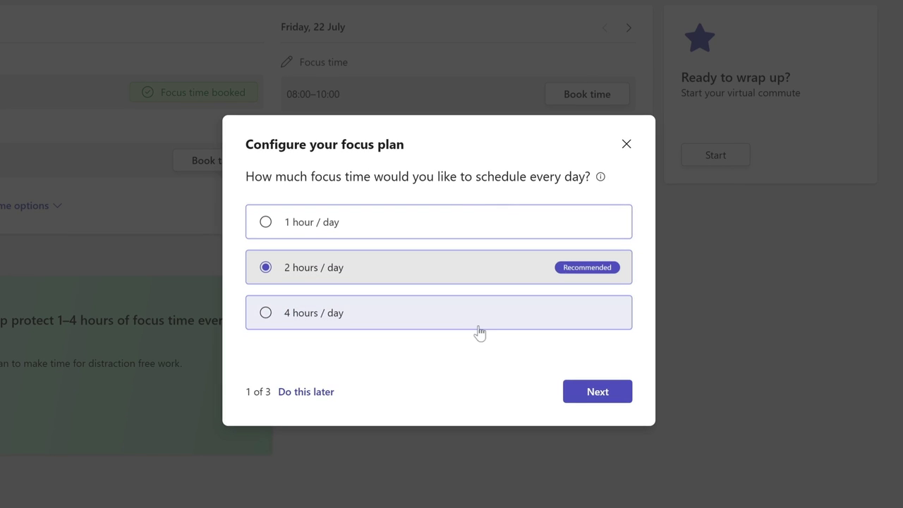
{"action": "left_click", "coordinate": [605, 400]}
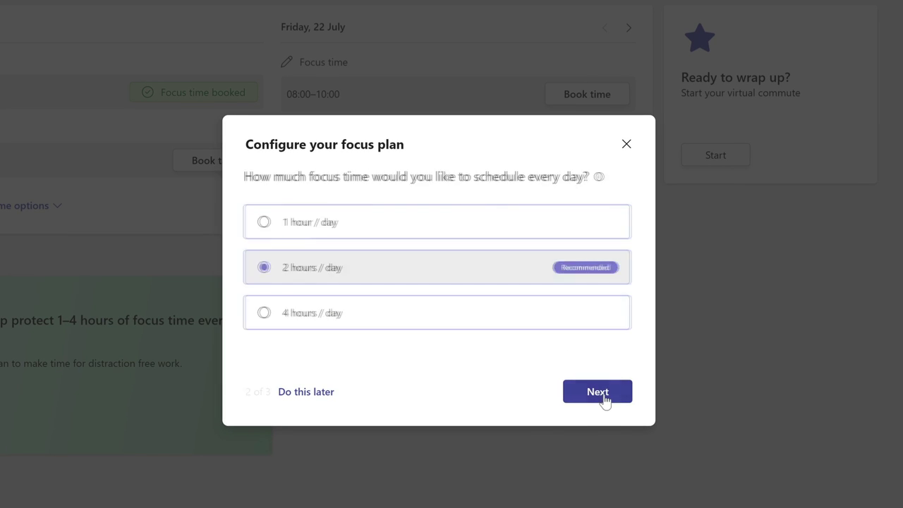
{"action": "key", "text": "Down"}
{"action": "left_click", "coordinate": [611, 401]}
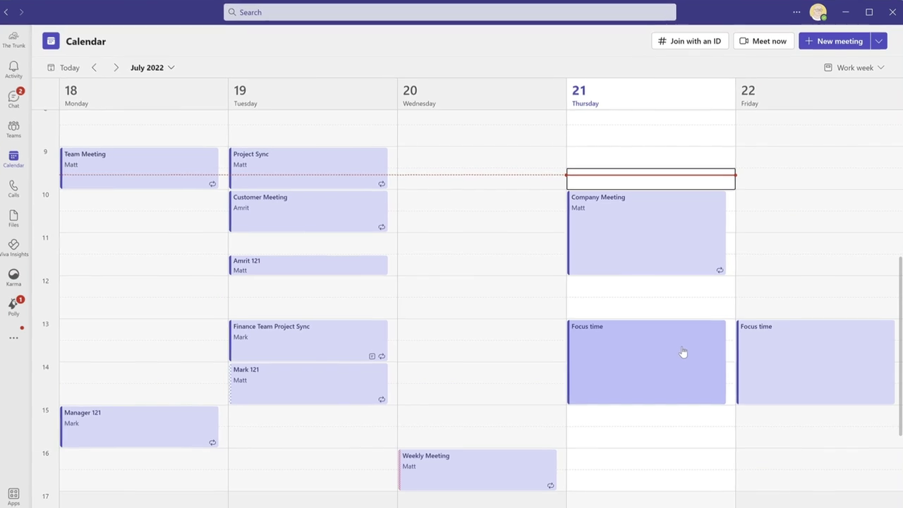
{"action": "left_click", "coordinate": [682, 354]}
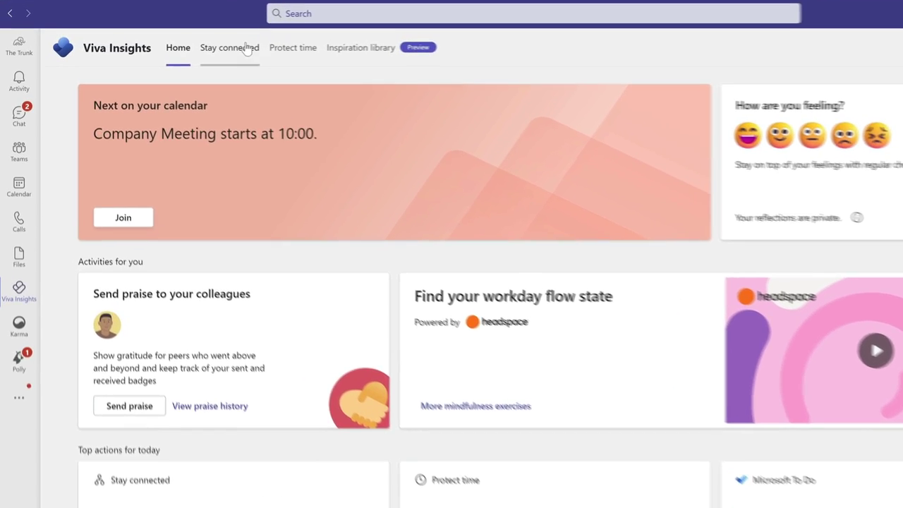
- Open Viva Insights' Stay connected page and review the suggested 1:1 meeting time slots without changing them
{"action": "left_click", "coordinate": [207, 42]}
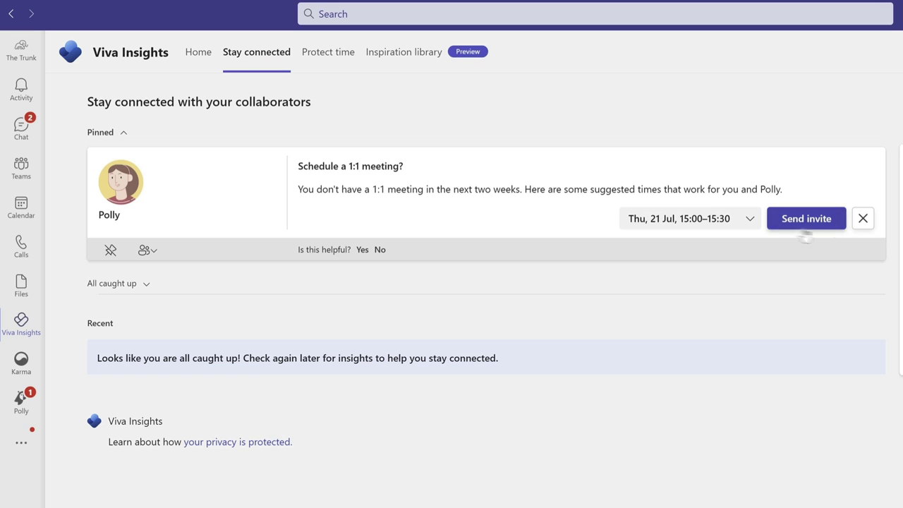
{"action": "left_click", "coordinate": [748, 222]}
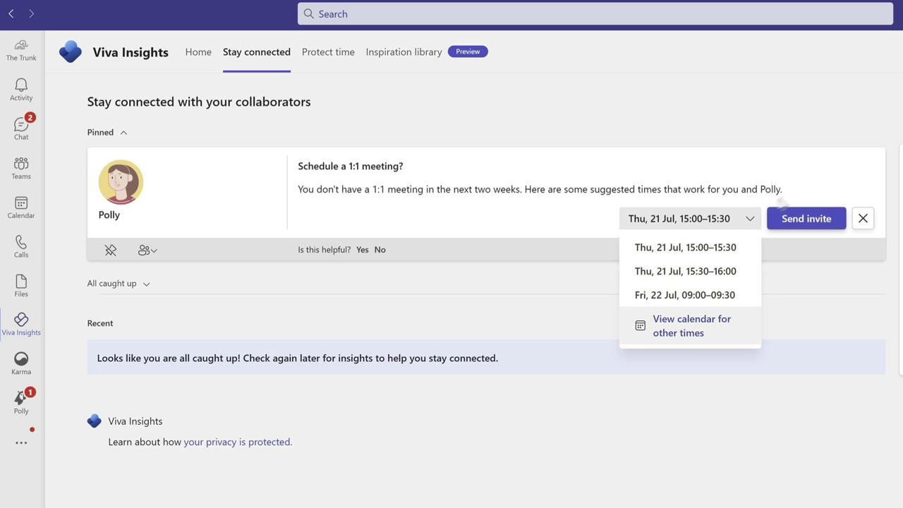
{"action": "left_click", "coordinate": [830, 201]}
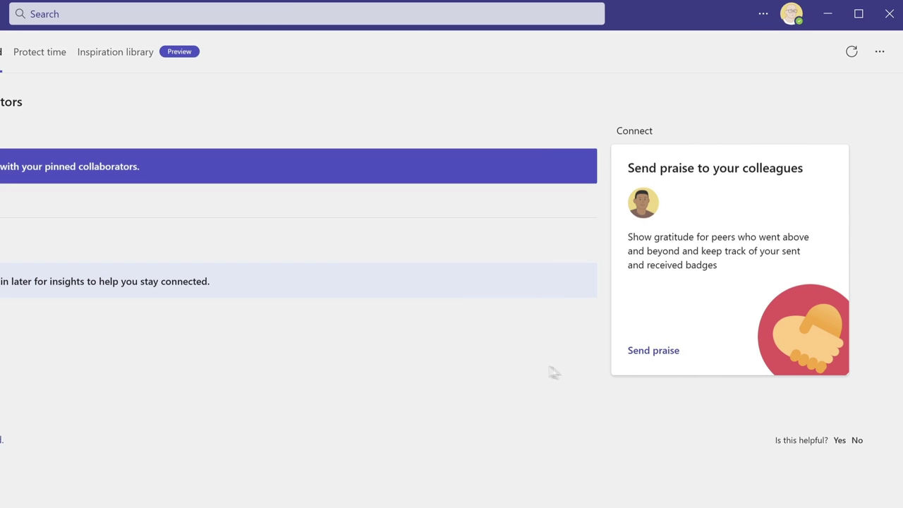
- Send a Courage praise badge to the suggested colleague
{"action": "left_click", "coordinate": [653, 351]}
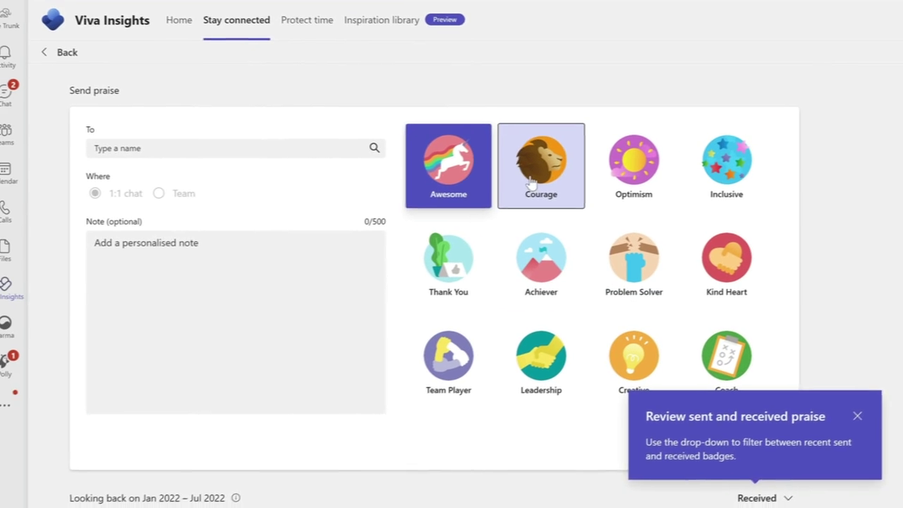
{"action": "left_click", "coordinate": [300, 191]}
{"action": "left_click", "coordinate": [34, 188]}
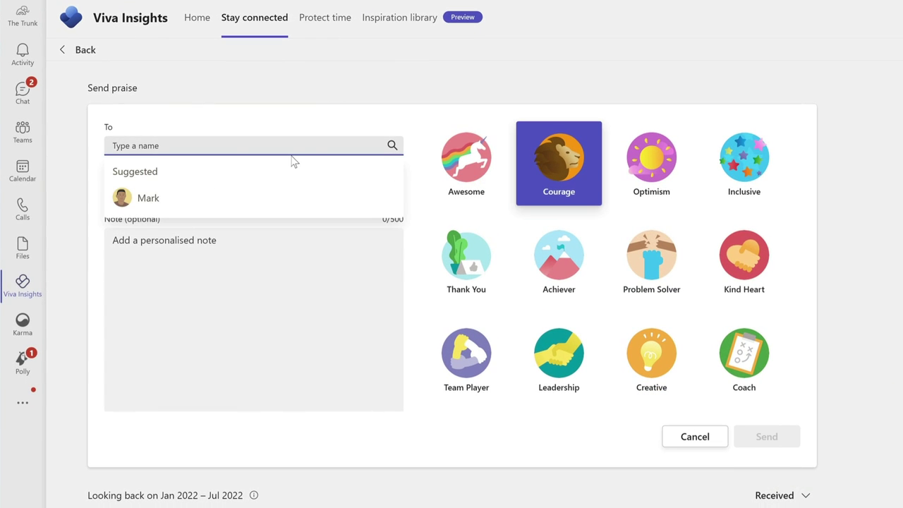
{"action": "left_click", "coordinate": [148, 197]}
{"action": "left_click", "coordinate": [766, 436]}
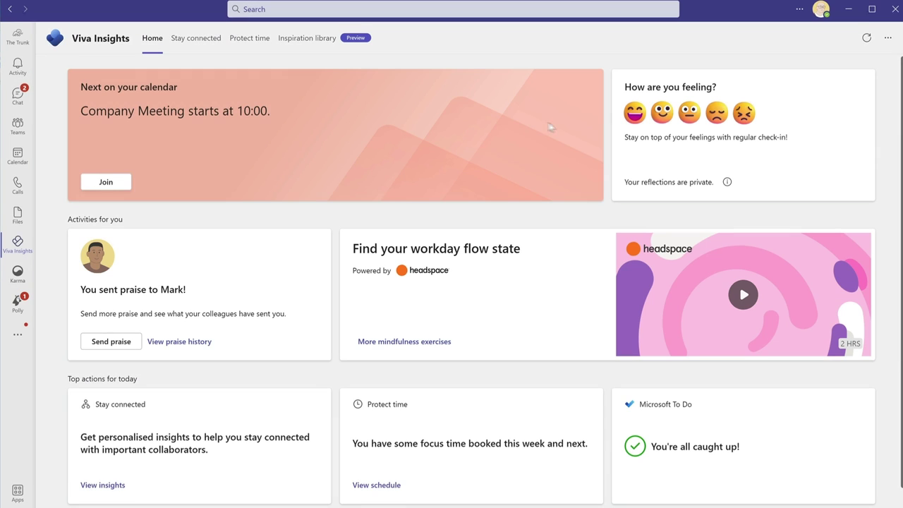
- Log a good-mood check-in, view reflection history, then browse mindfulness exercises and the Inspiration library
{"action": "left_click", "coordinate": [662, 114]}
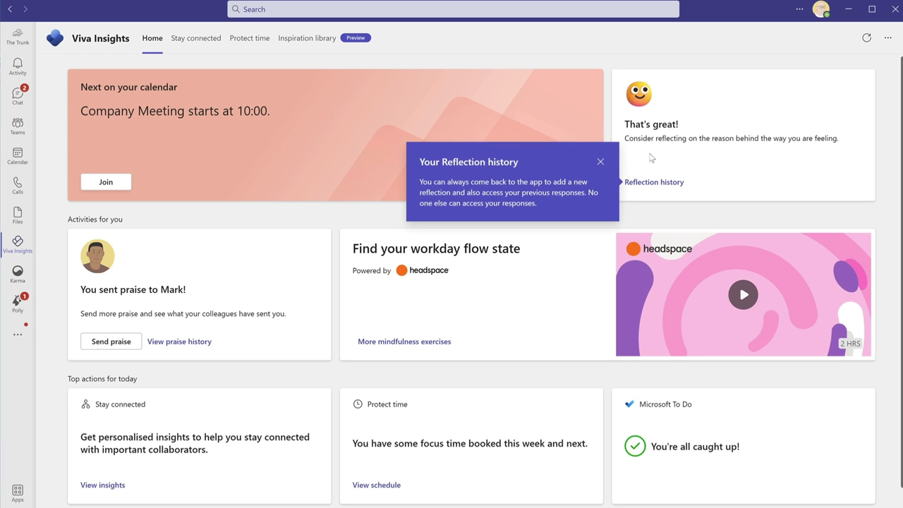
{"action": "left_click", "coordinate": [643, 183]}
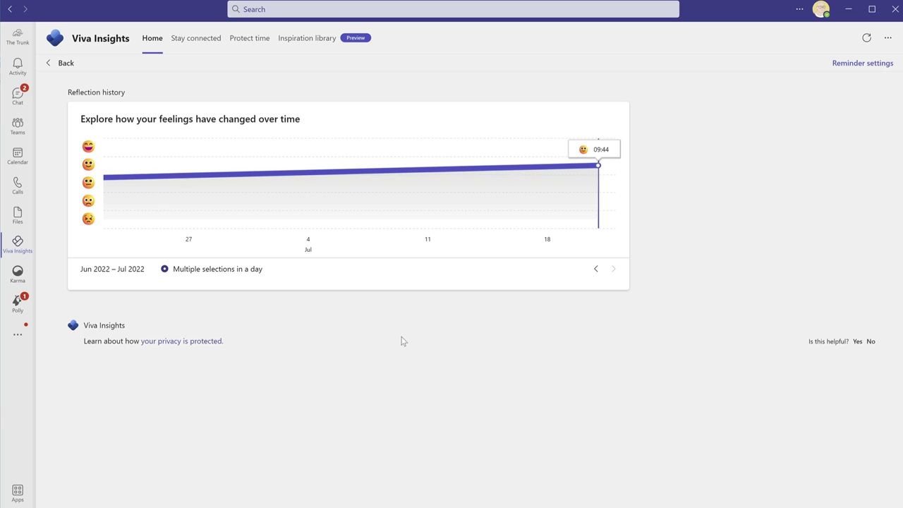
{"action": "left_click", "coordinate": [149, 40]}
{"action": "left_click", "coordinate": [447, 344]}
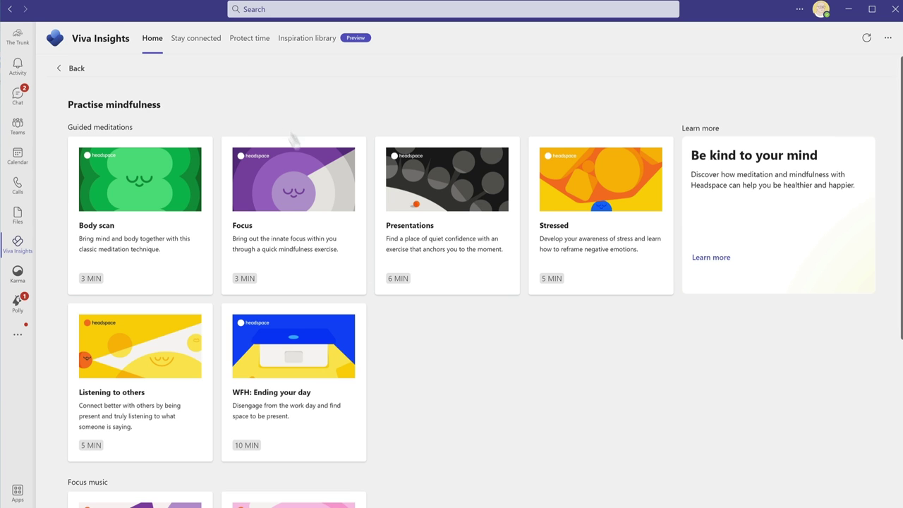
{"action": "left_click", "coordinate": [311, 41]}
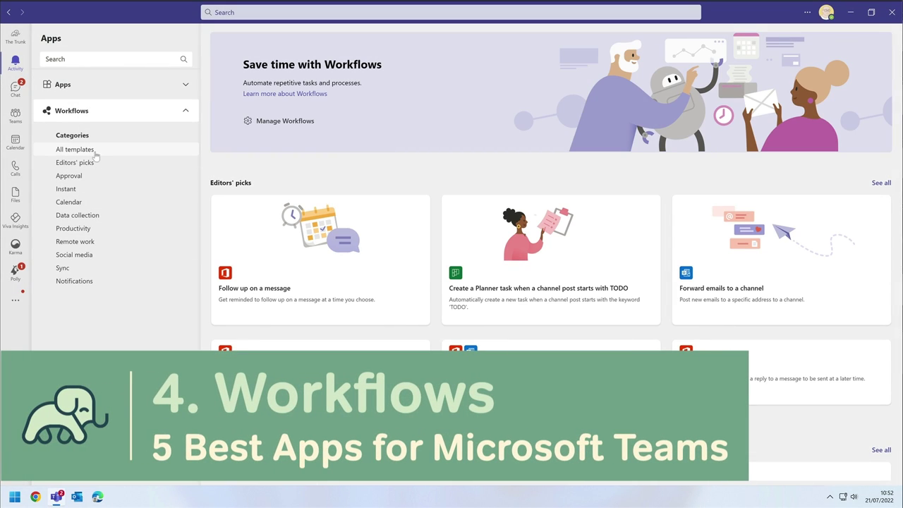
- Show all workflow templates, search 'schedule', and open the Schedule a message workflow
{"action": "left_click", "coordinate": [99, 154]}
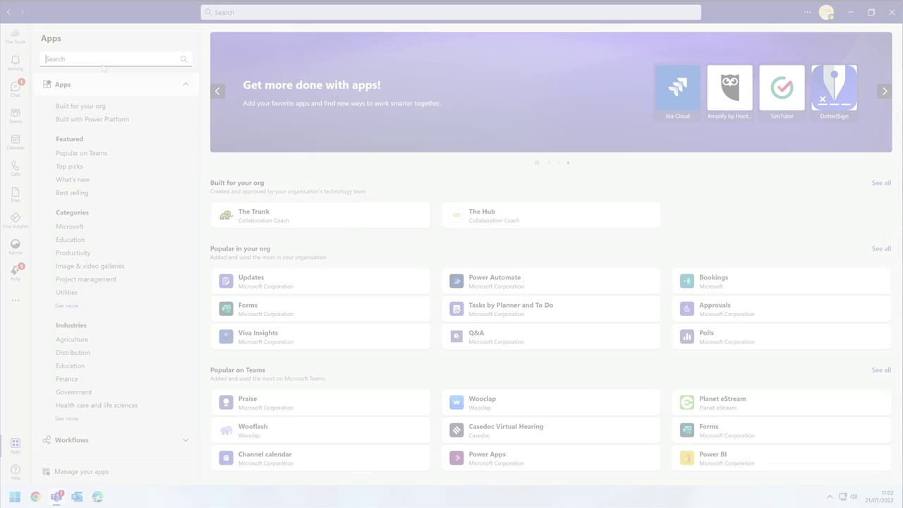
{"action": "key", "text": "Return"}
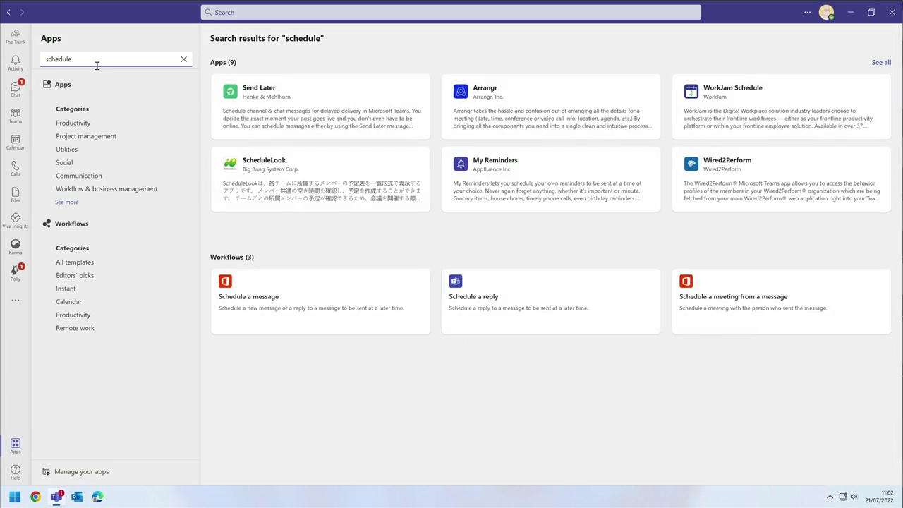
{"action": "left_click", "coordinate": [338, 292]}
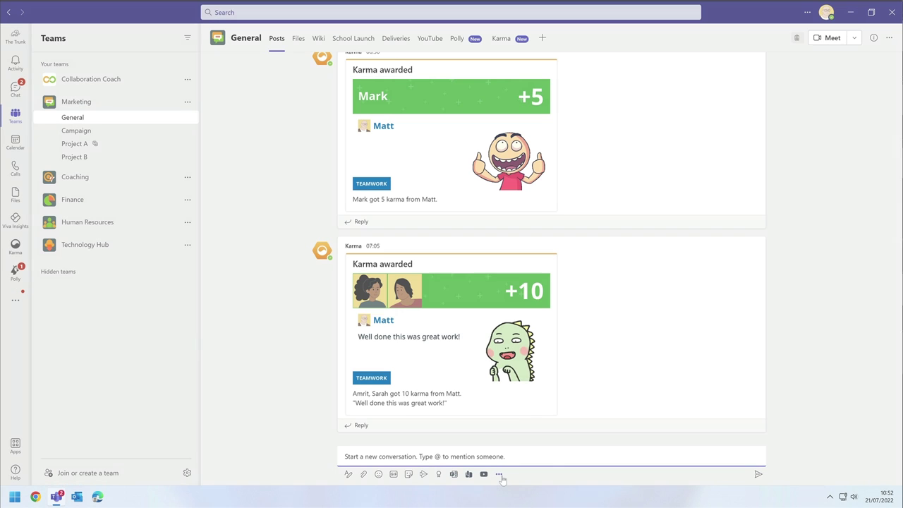
- Start Schedule a message from a message's Workflows actions, then edit that flow in Power Automate
{"action": "left_click", "coordinate": [499, 474]}
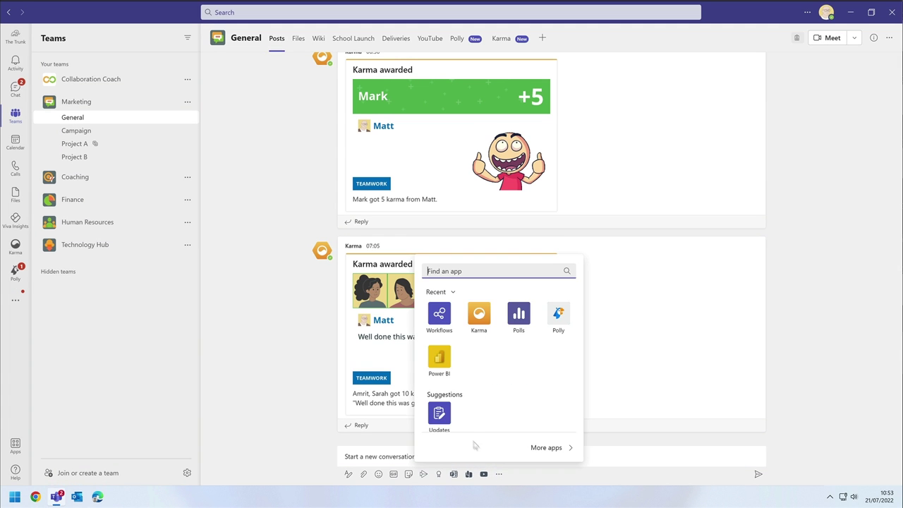
{"action": "left_click", "coordinate": [439, 311]}
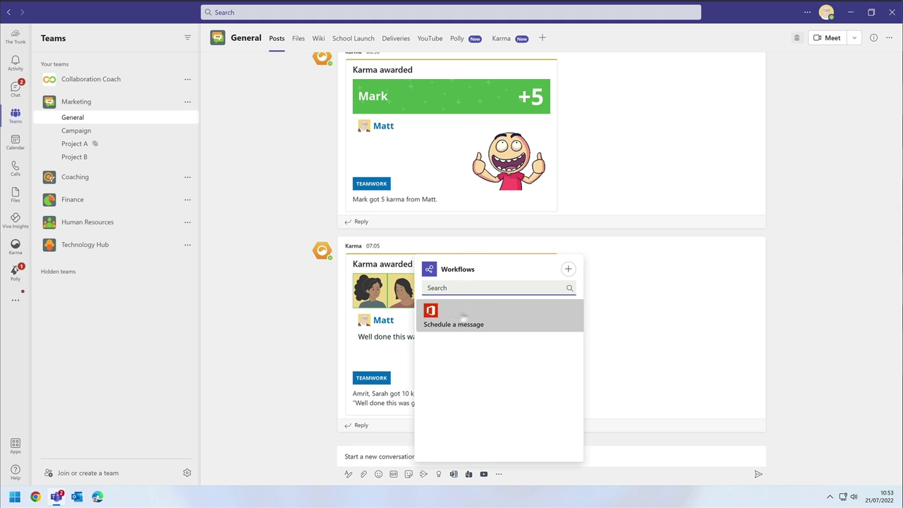
{"action": "left_click", "coordinate": [525, 320]}
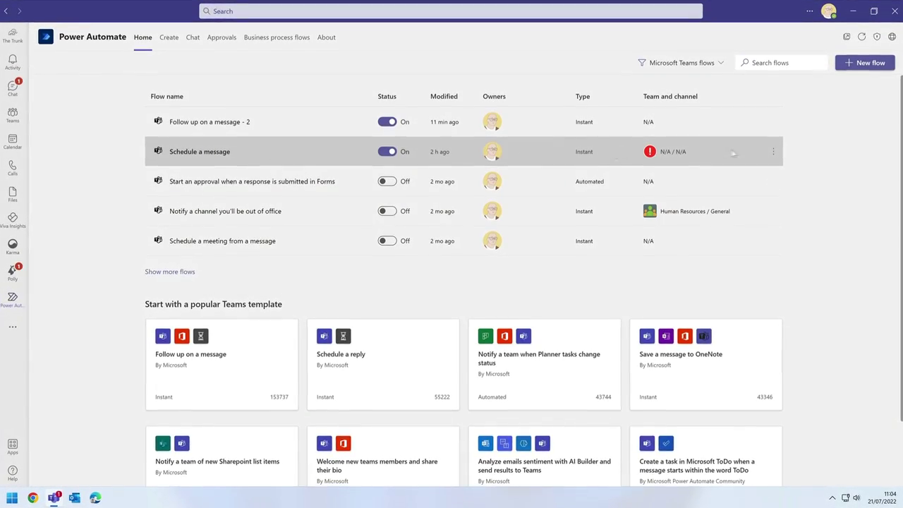
{"action": "left_click", "coordinate": [776, 153]}
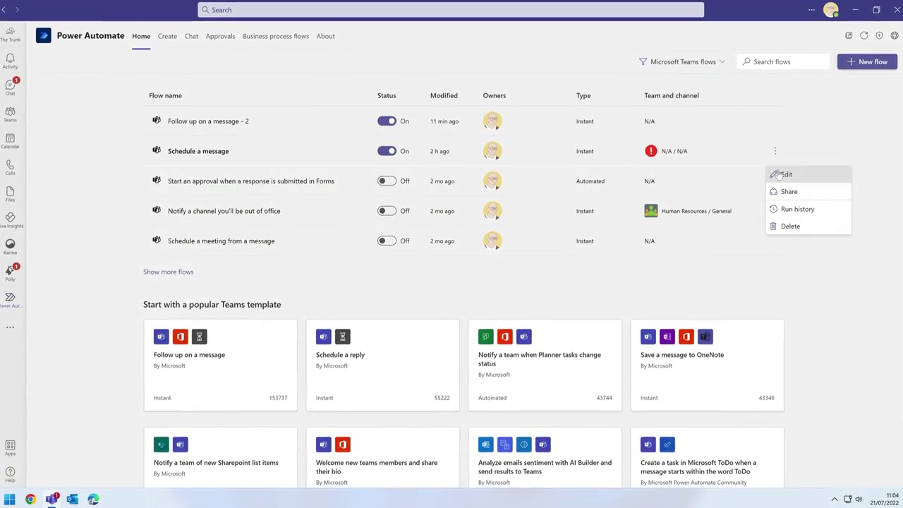
{"action": "left_click", "coordinate": [785, 173]}
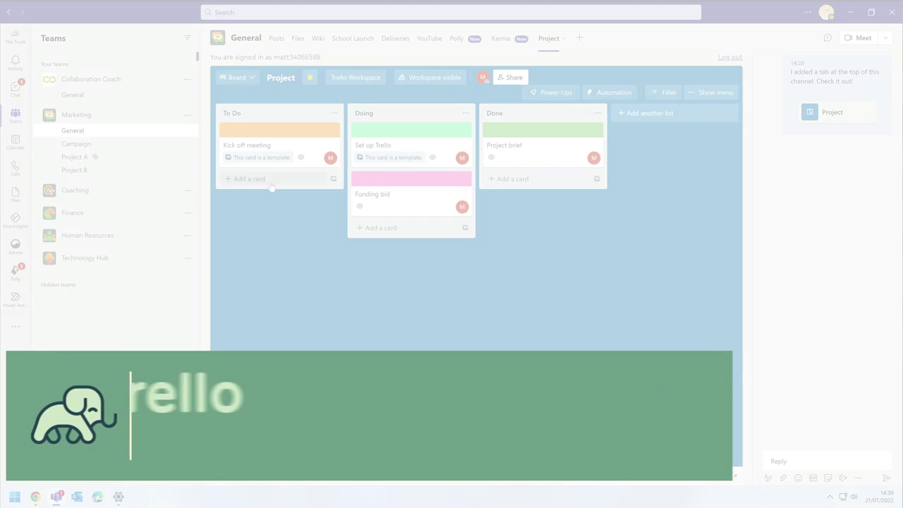
- Add the Create slides for presentation card to To Do and tag it with the green label
{"action": "left_click", "coordinate": [271, 182]}
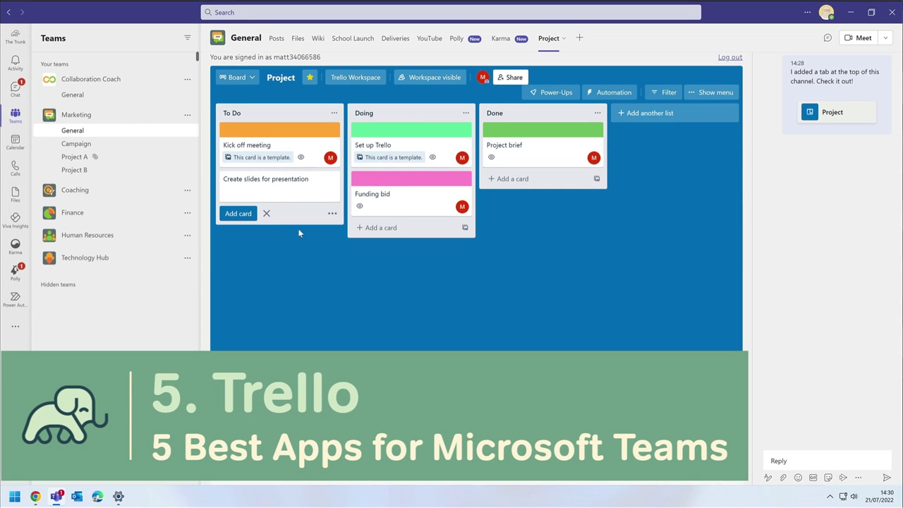
{"action": "key", "text": "Return"}
{"action": "left_click", "coordinate": [308, 178]}
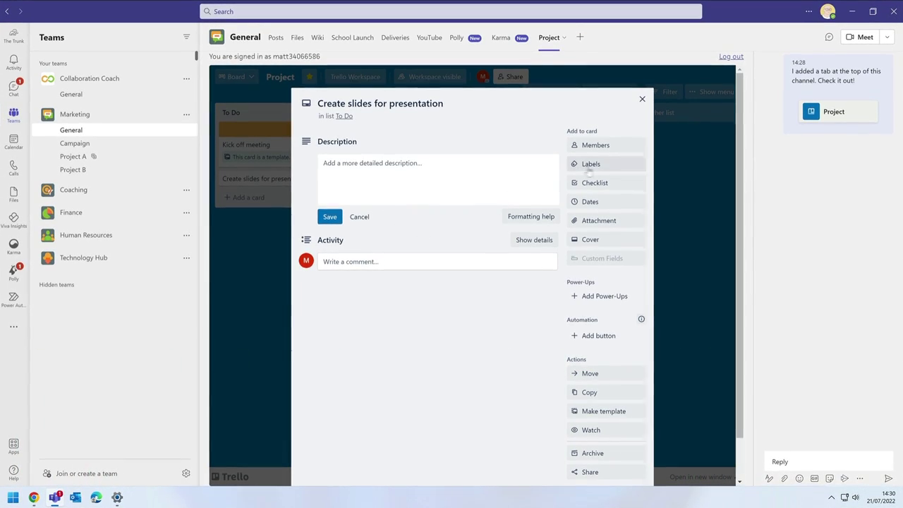
{"action": "left_click", "coordinate": [599, 165]}
{"action": "left_click", "coordinate": [608, 242]}
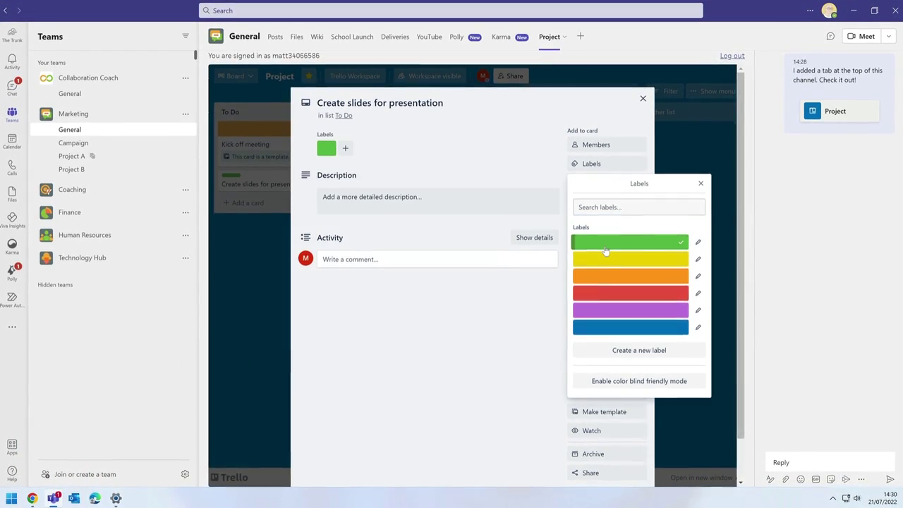
{"action": "left_click", "coordinate": [568, 114]}
- Give the card a checklist copied from Checklist and attach a PowerPoint file from the computer
{"action": "left_click", "coordinate": [596, 183]}
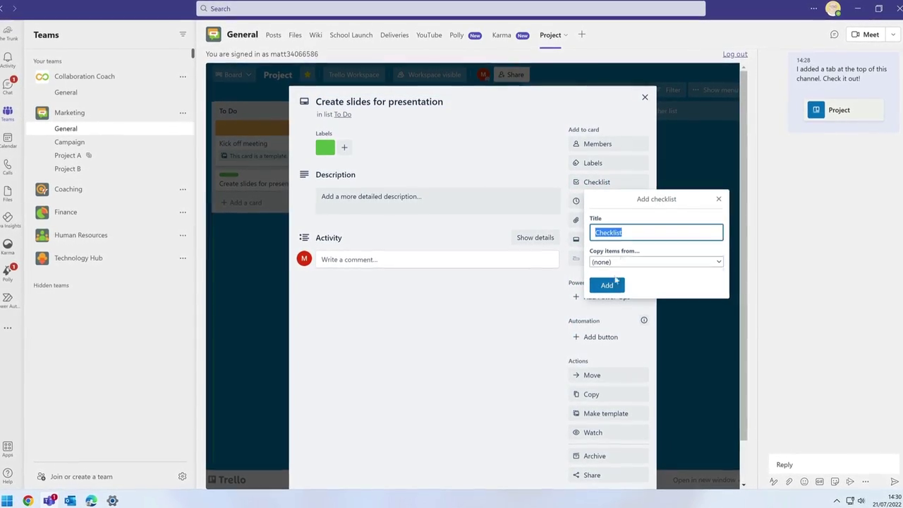
{"action": "left_click", "coordinate": [621, 262]}
{"action": "left_click", "coordinate": [605, 288]}
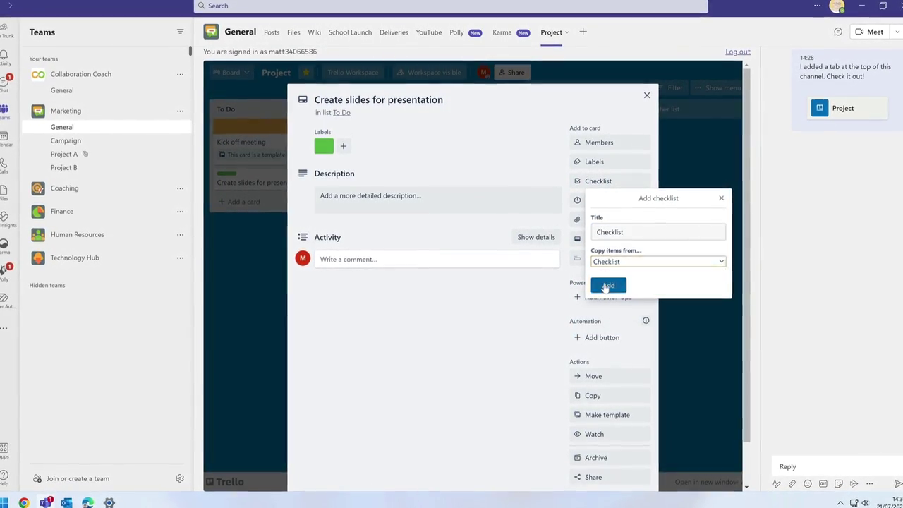
{"action": "left_click", "coordinate": [607, 286]}
{"action": "left_click", "coordinate": [596, 221]}
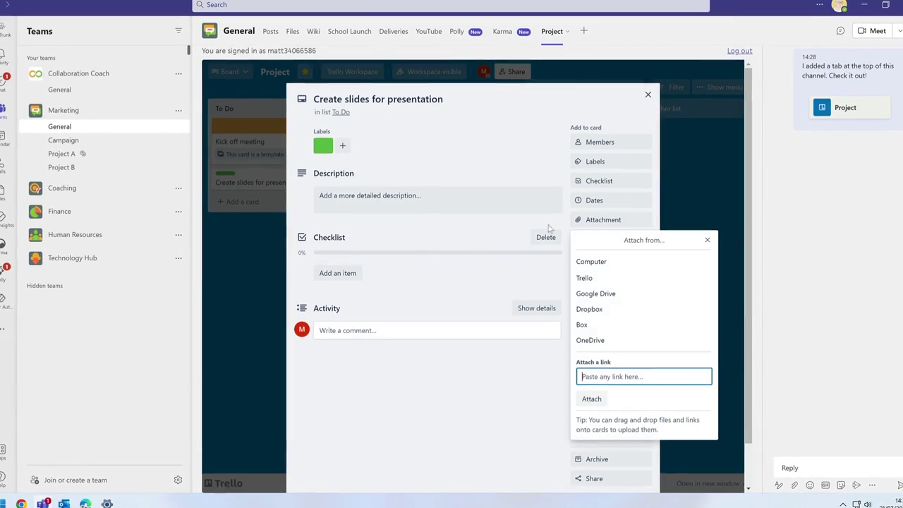
{"action": "left_click", "coordinate": [595, 262]}
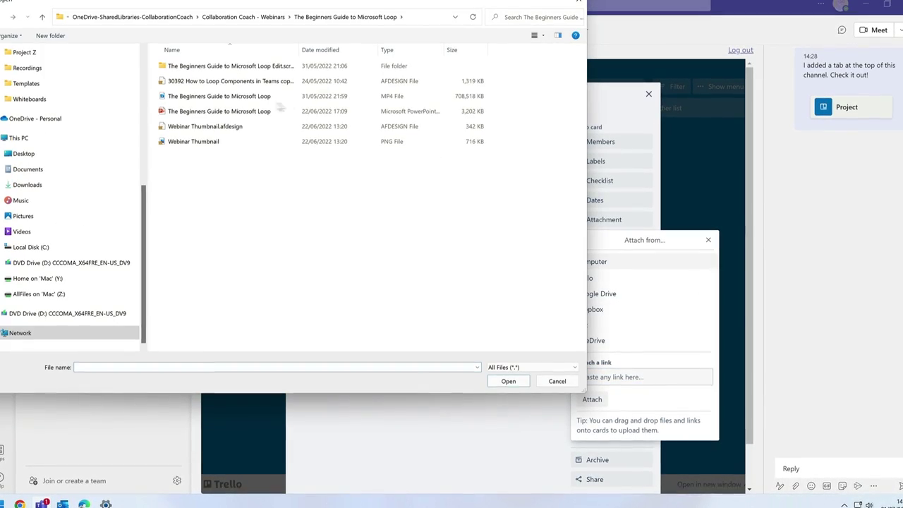
{"action": "left_click", "coordinate": [499, 385]}
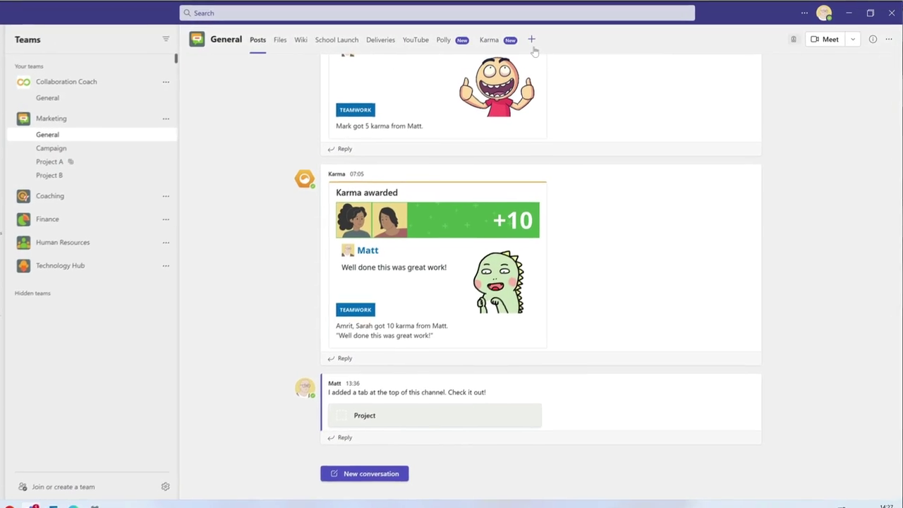
- Add a Trello tab to the channel
{"action": "left_click", "coordinate": [541, 38]}
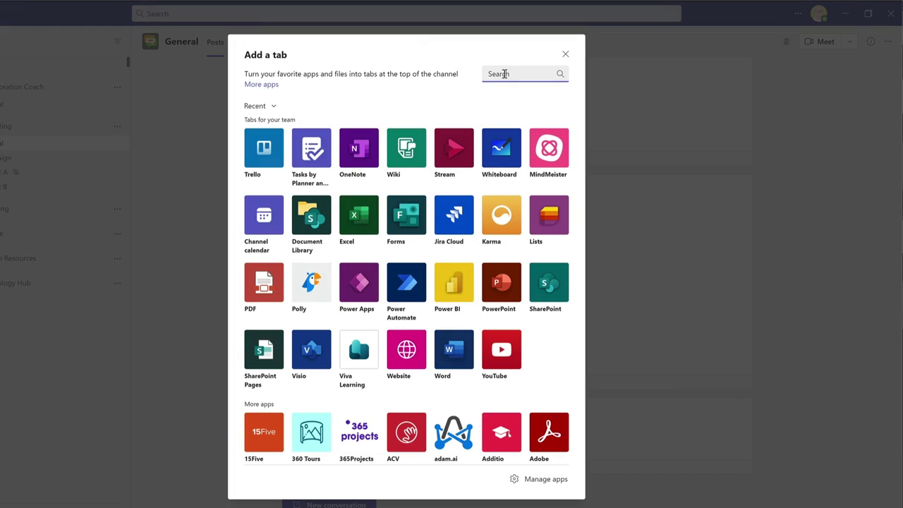
{"action": "type", "text": "trello"}
{"action": "left_click", "coordinate": [277, 140]}
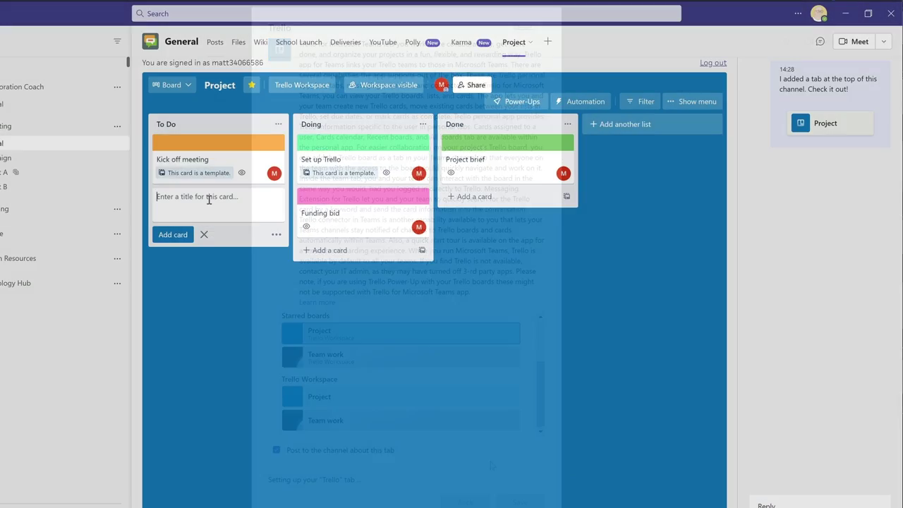
- Create the 'Create slides for presentation' card and tag it with the green label
{"action": "type", "text": "Create slides for presentation"}
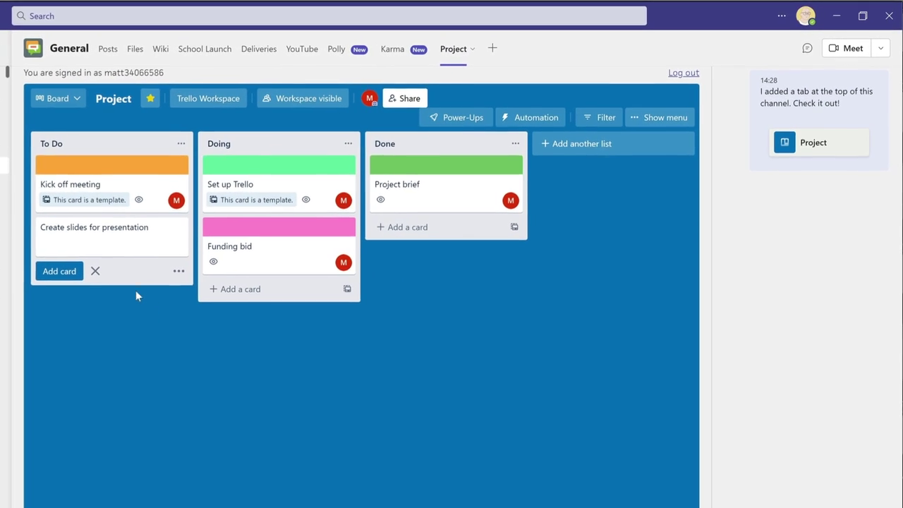
{"action": "left_click", "coordinate": [170, 313]}
{"action": "left_click", "coordinate": [141, 228]}
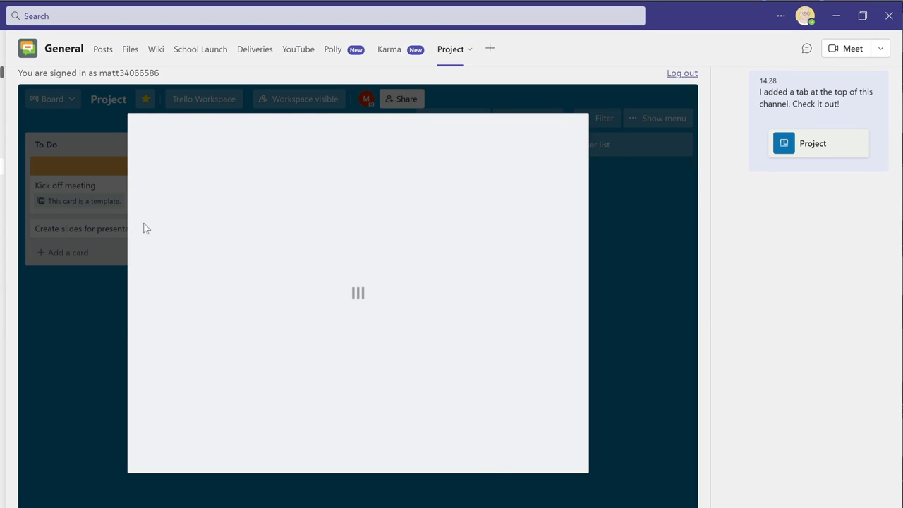
{"action": "left_click", "coordinate": [505, 210]}
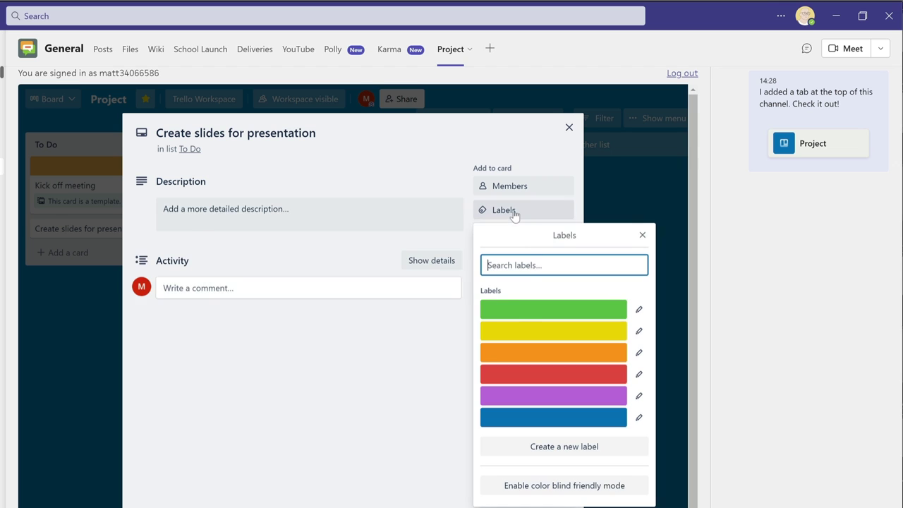
{"action": "left_click", "coordinate": [520, 320]}
{"action": "left_click", "coordinate": [472, 151]}
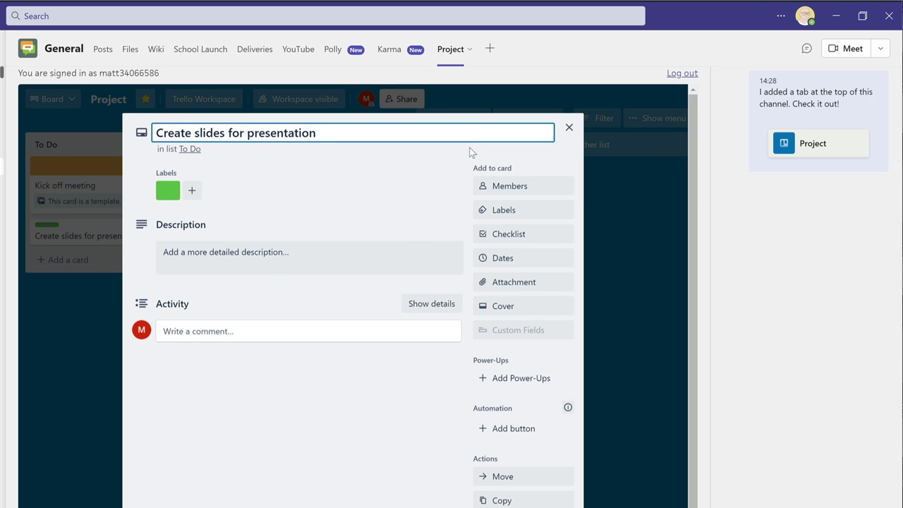
- Add a checklist copied from Checklist to the card and assign a board member
{"action": "left_click", "coordinate": [514, 235]}
{"action": "left_click", "coordinate": [525, 333]}
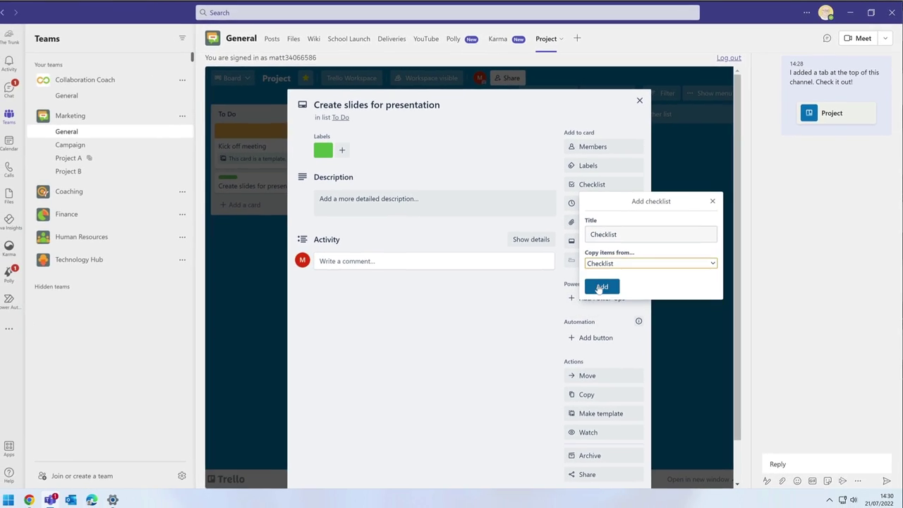
{"action": "left_click", "coordinate": [599, 287]}
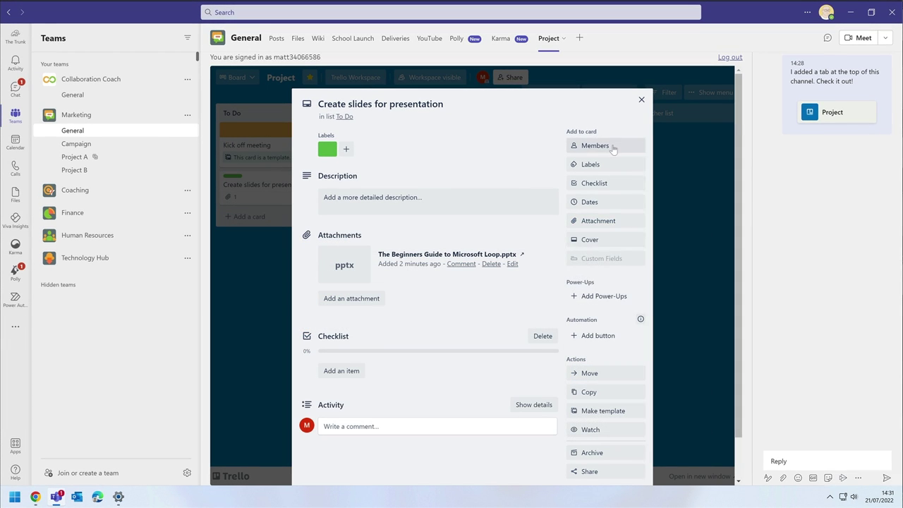
{"action": "left_click", "coordinate": [611, 147]}
{"action": "left_click", "coordinate": [656, 227]}
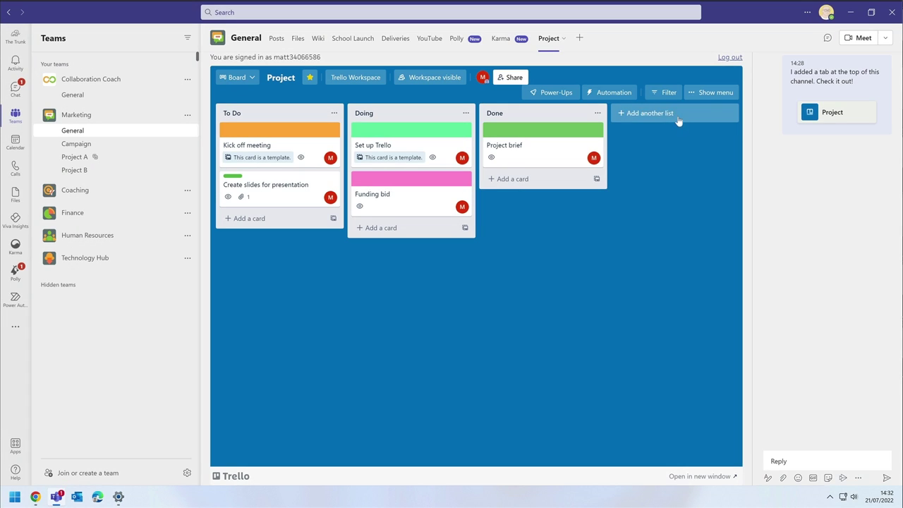
- Create a Development list with a rule sorting its cards by due date whenever one is added
{"action": "left_click", "coordinate": [680, 122]}
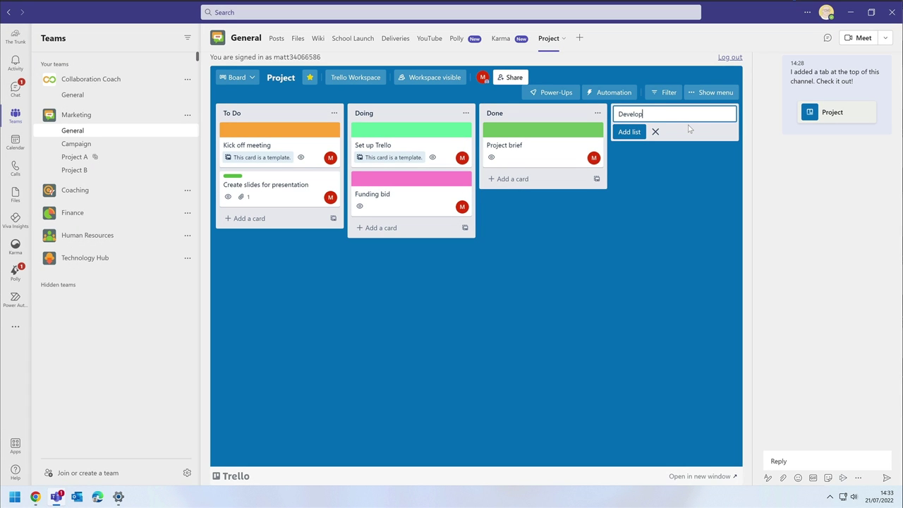
{"action": "key", "text": "Return"}
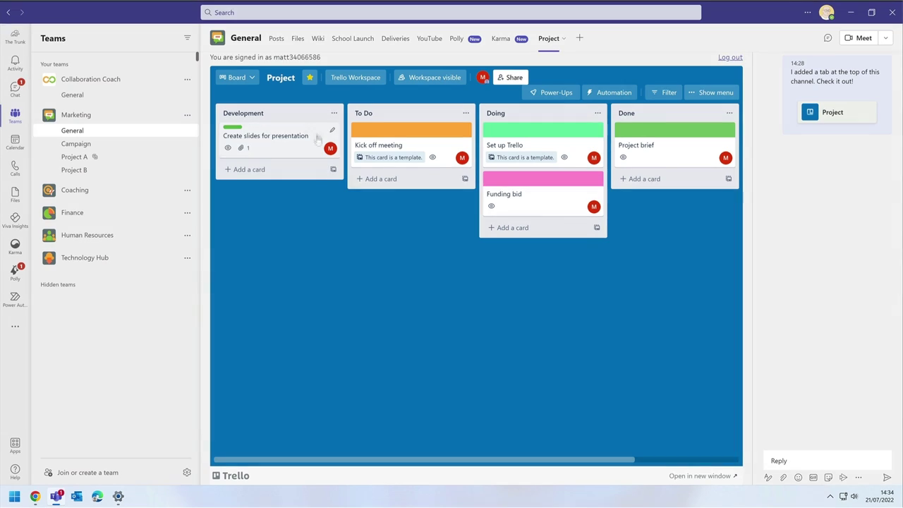
{"action": "left_click", "coordinate": [334, 113]}
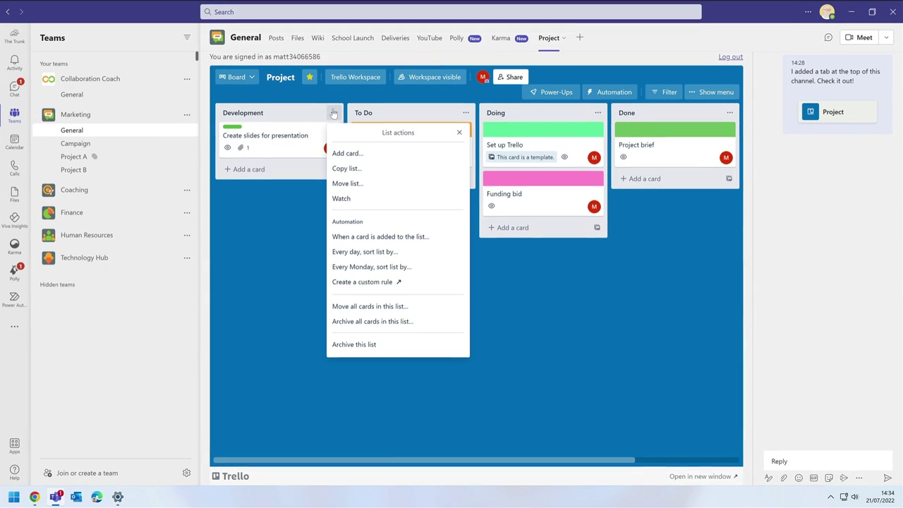
{"action": "left_click", "coordinate": [445, 240]}
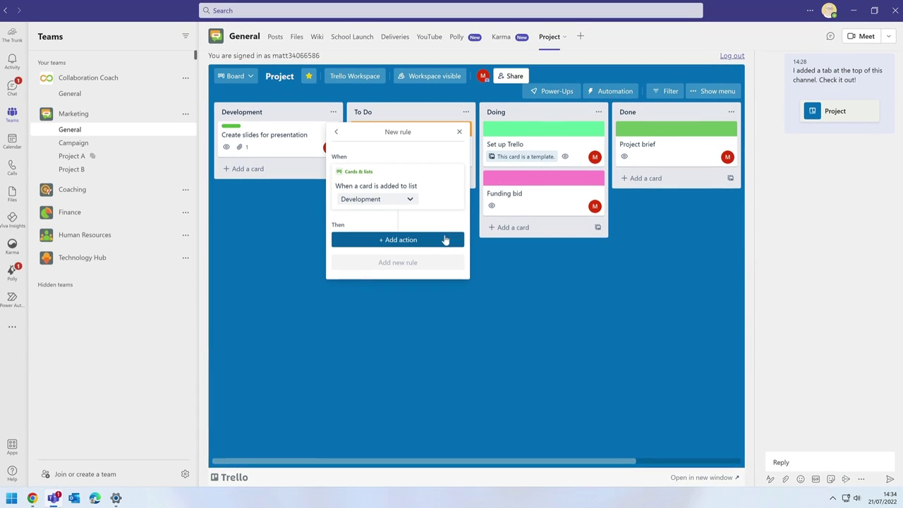
{"action": "left_click", "coordinate": [413, 240]}
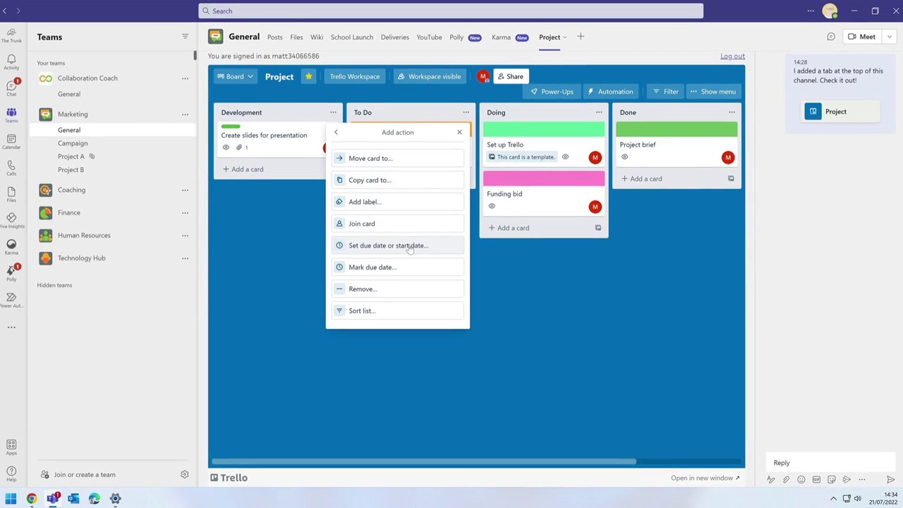
{"action": "left_click", "coordinate": [376, 316]}
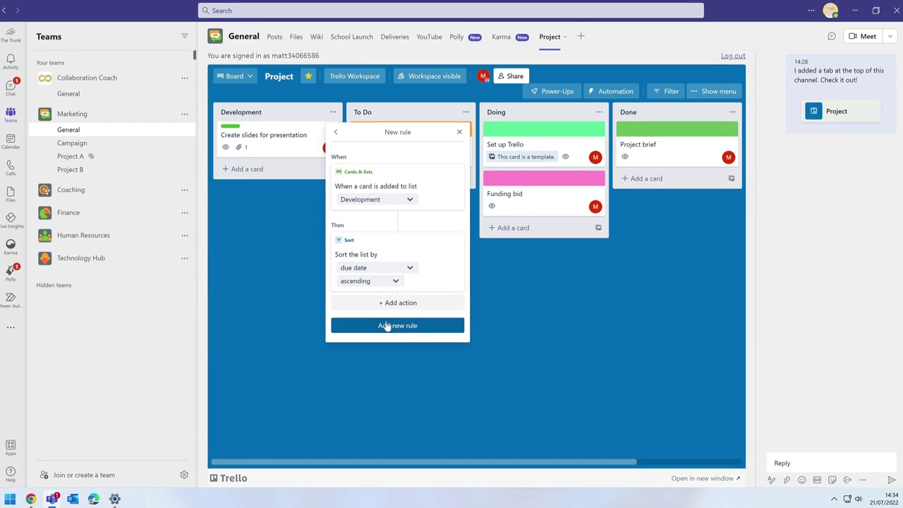
{"action": "left_click", "coordinate": [419, 326]}
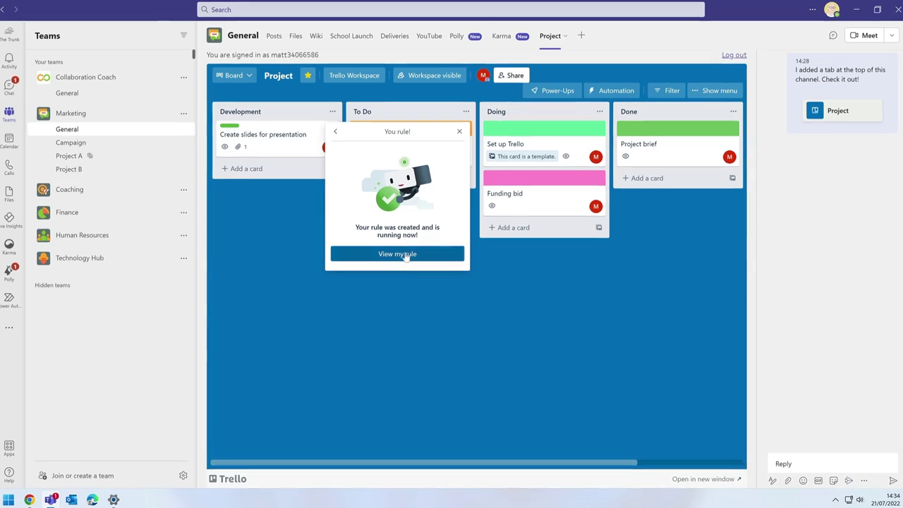
{"action": "left_click", "coordinate": [410, 257]}
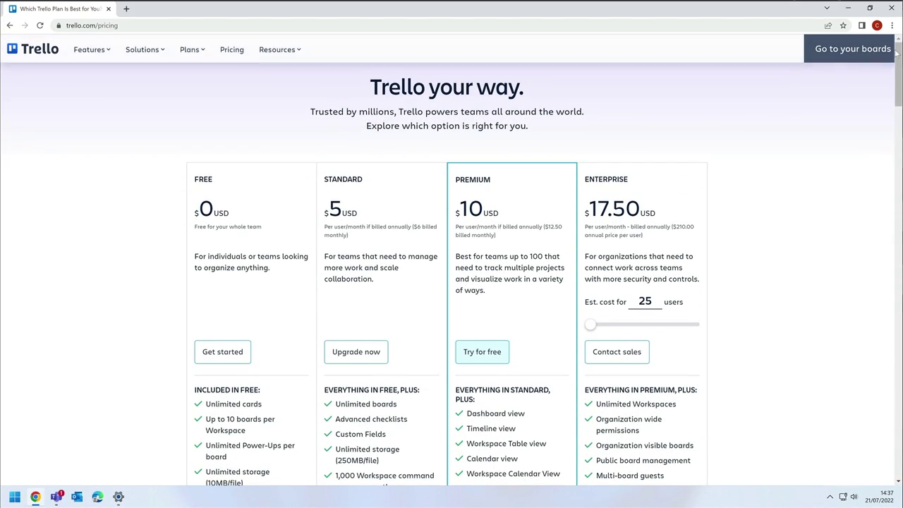
{"action": "scroll", "coordinate": [898, 68], "scroll_direction": "down", "scroll_amount": 2}
{"action": "left_click_drag", "start_coordinate": [898, 67], "coordinate": [898, 265]}
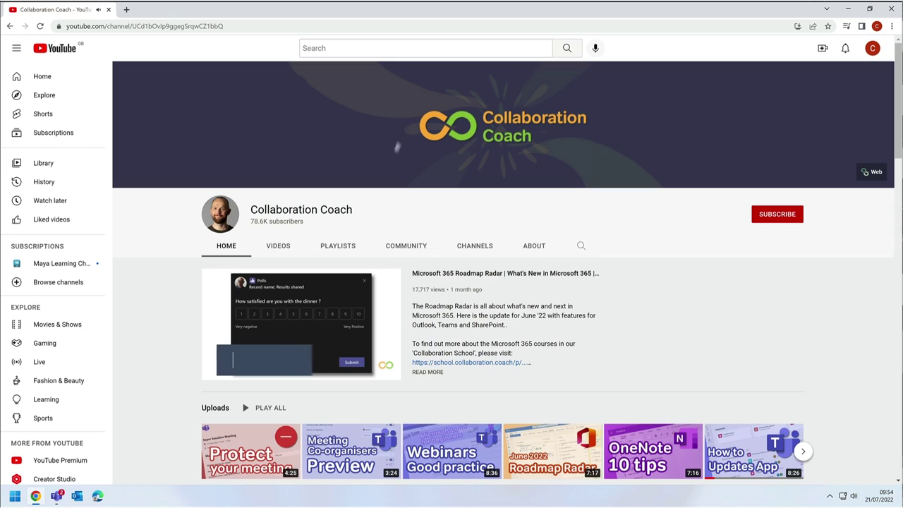
{"action": "left_click_drag", "start_coordinate": [897, 74], "coordinate": [888, 275]}
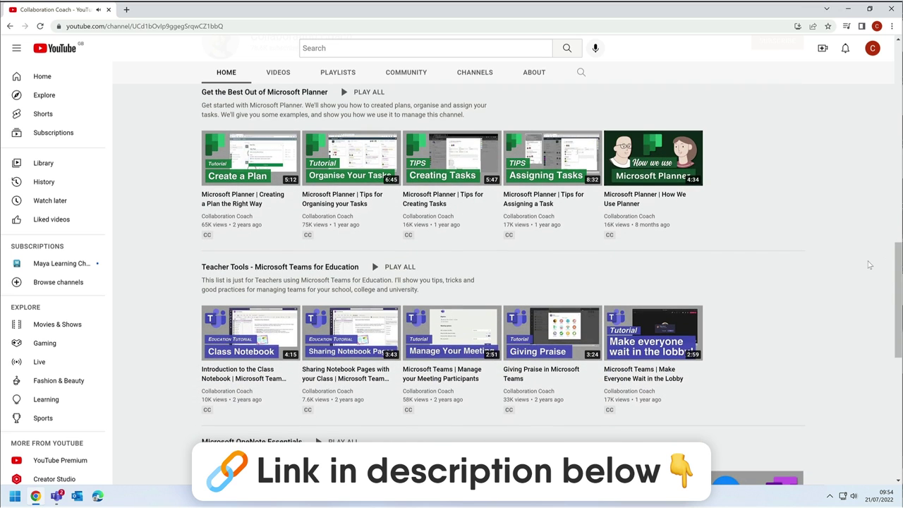